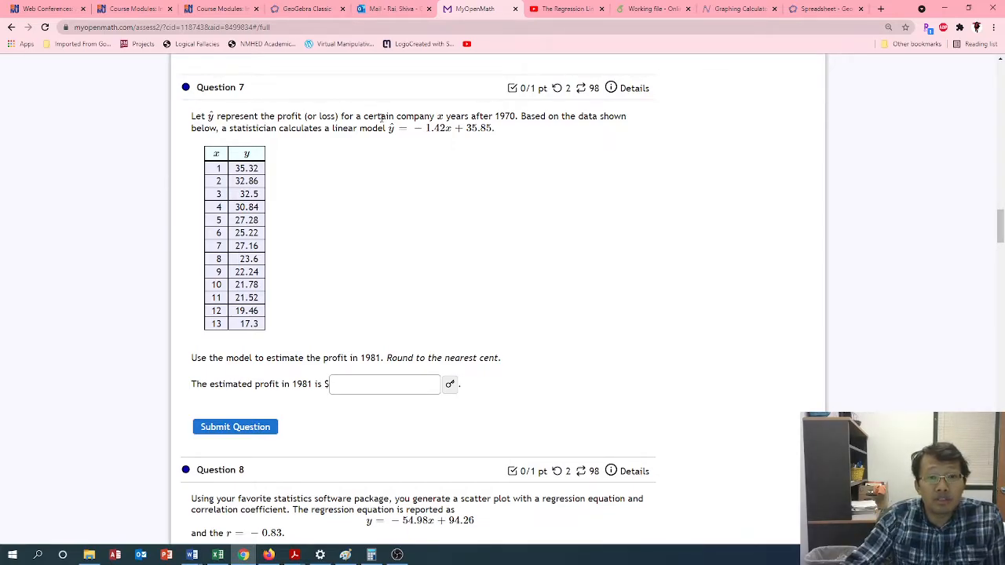
# Review Question 7's base year 1970 and the given linear model ŷ = −1.42x + 35.85
pyautogui.moveTo(496, 117); pyautogui.dragTo(516, 116)
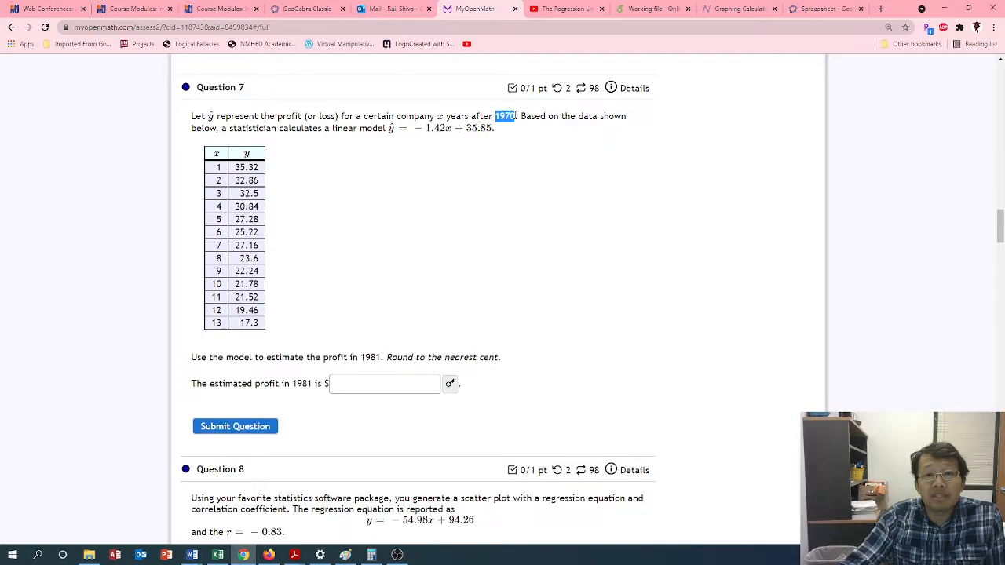
pyautogui.click(601, 130)
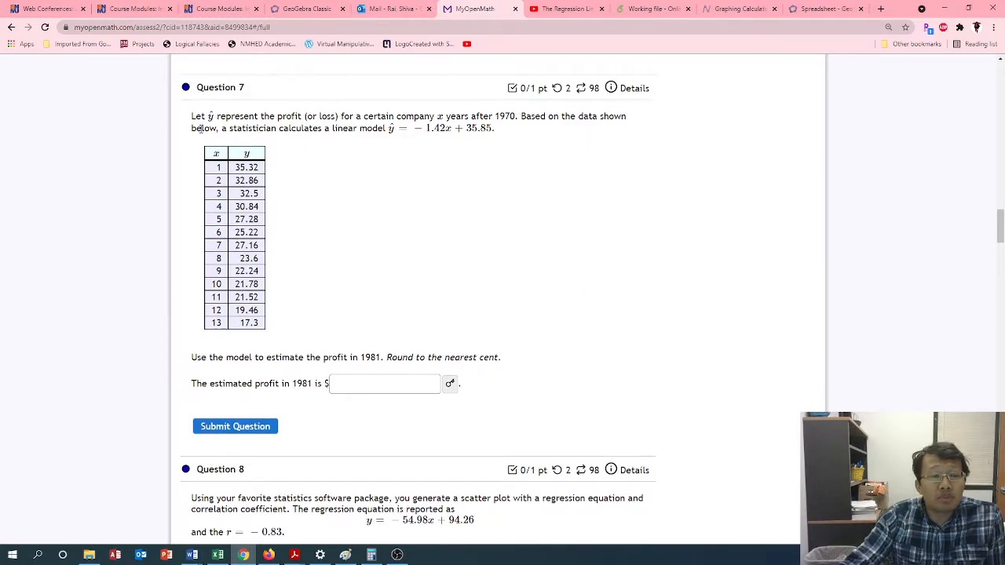
pyautogui.moveTo(195, 129); pyautogui.dragTo(493, 128)
pyautogui.click(453, 187)
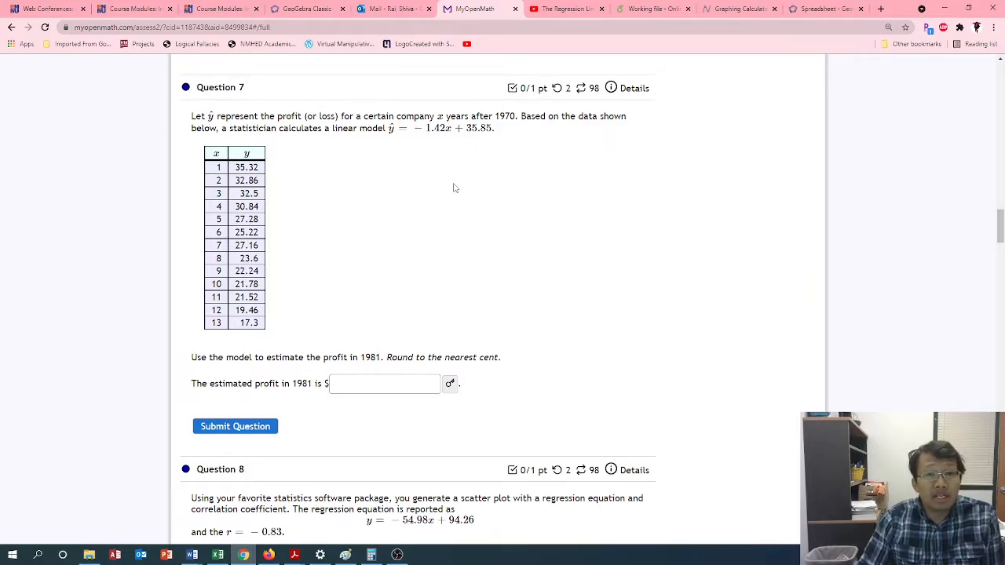
pyautogui.moveTo(496, 129); pyautogui.dragTo(398, 134)
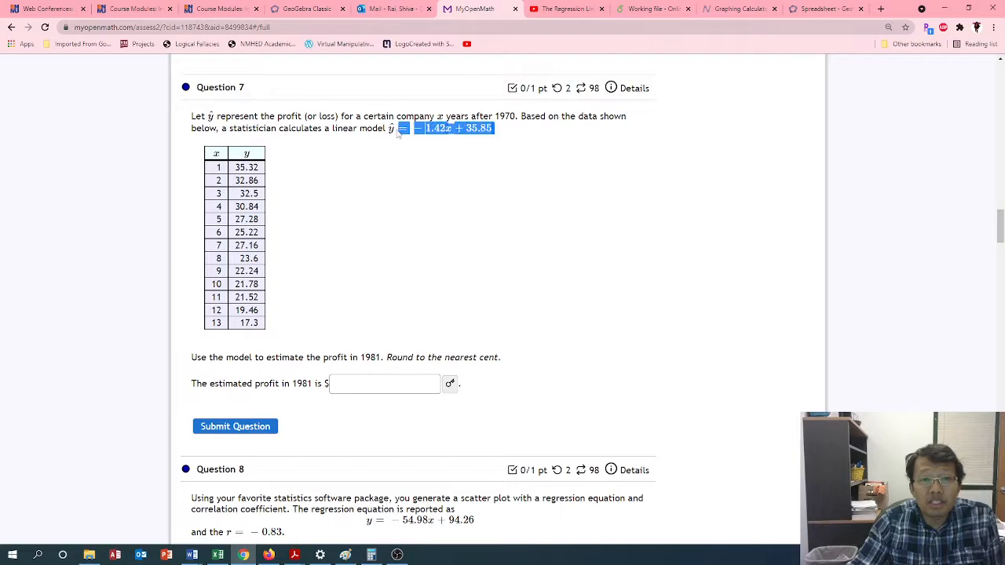
pyautogui.click(398, 133)
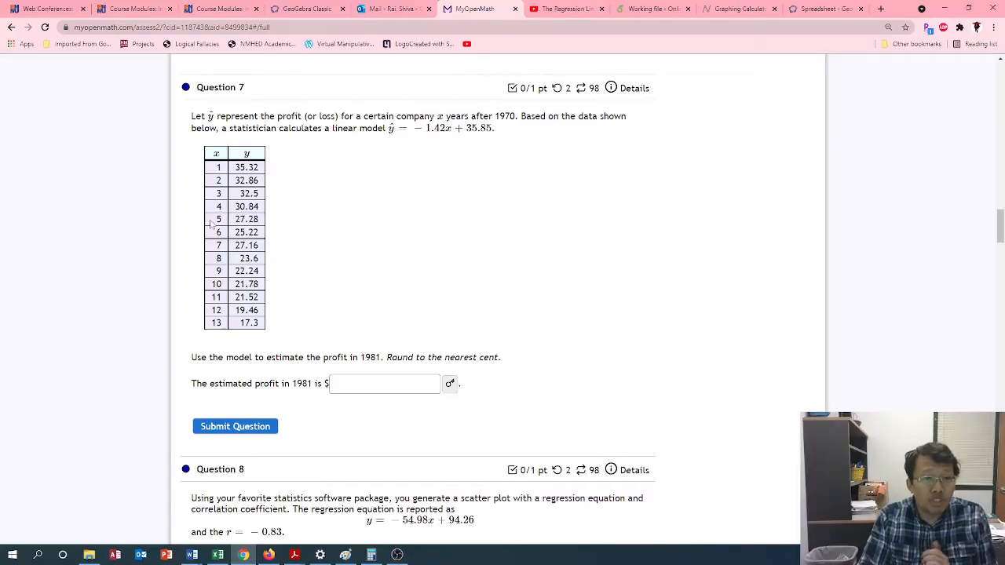
# Copy Question 7's x-y data table into the GeoGebra Classic spreadsheet, starting at cell A1
pyautogui.moveTo(209, 150); pyautogui.dragTo(259, 324)
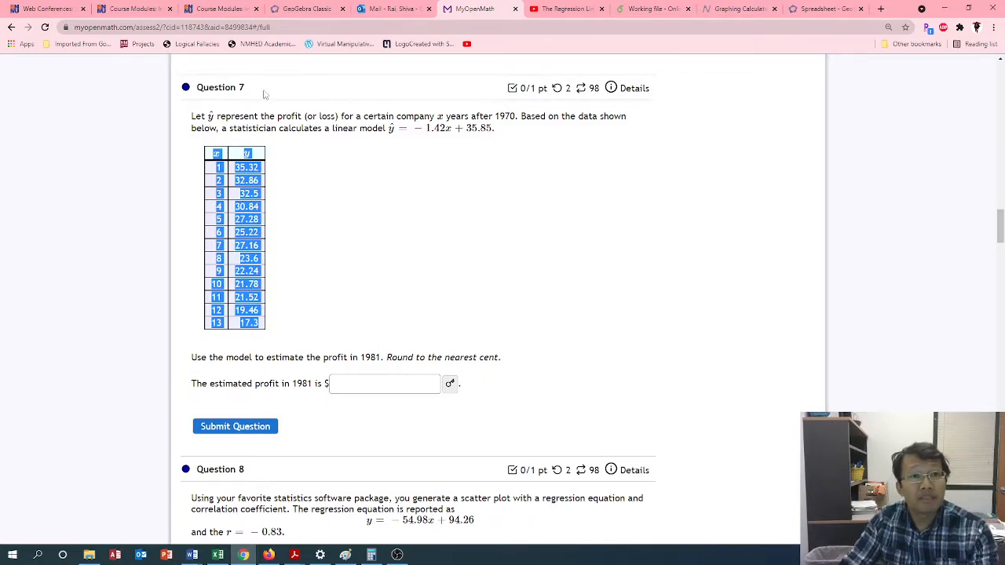
pyautogui.click(310, 8)
pyautogui.write('https://www.geogebra.org/classic#spreadsheet')
pyautogui.press('Return')
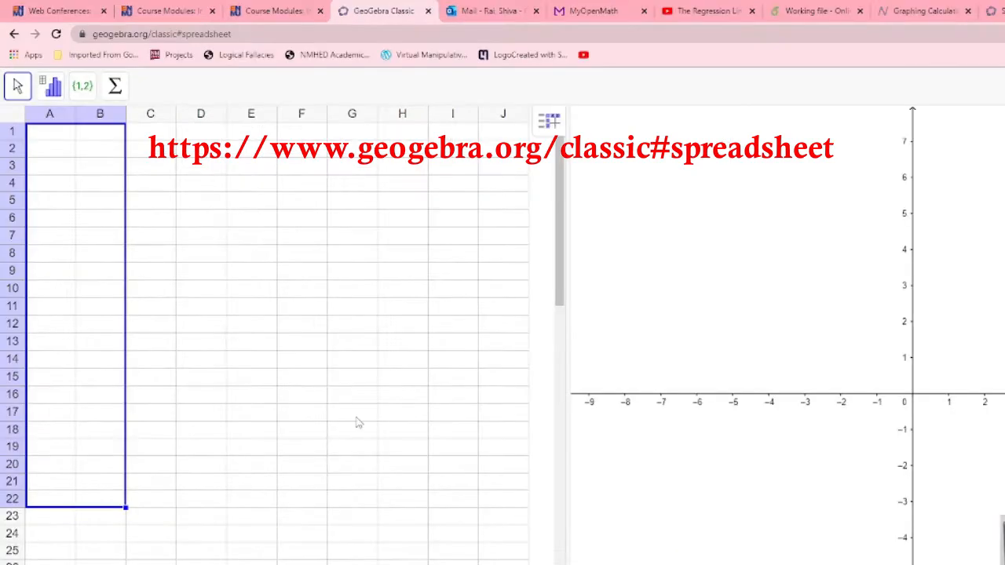
pyautogui.write('x\t \t y\t \t 1\t35.32 2\t32.86 3\t32.5 4\t30.84 5\t27.28 6\t25.22 7\t27.16 8\t23.6 9\t22.24 10\t21.78 11\t21.52 12\t19.46 13\t17.3 x\t \t y\t \t 1\t35.32')
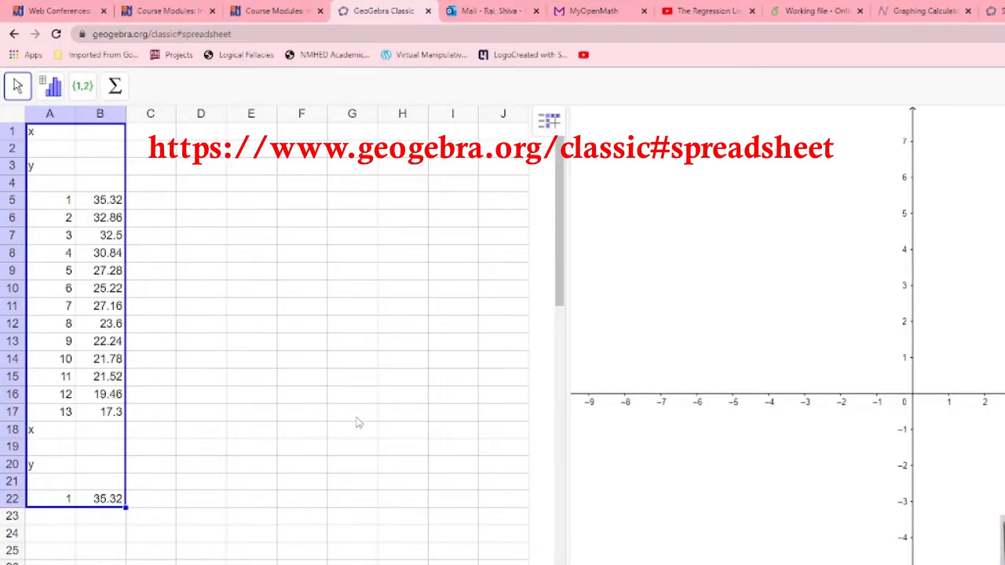
# Delete the duplicated entries in cells A18:B22 below the data
pyautogui.click(272, 323)
pyautogui.moveTo(31, 433); pyautogui.dragTo(101, 511)
pyautogui.press('Delete')
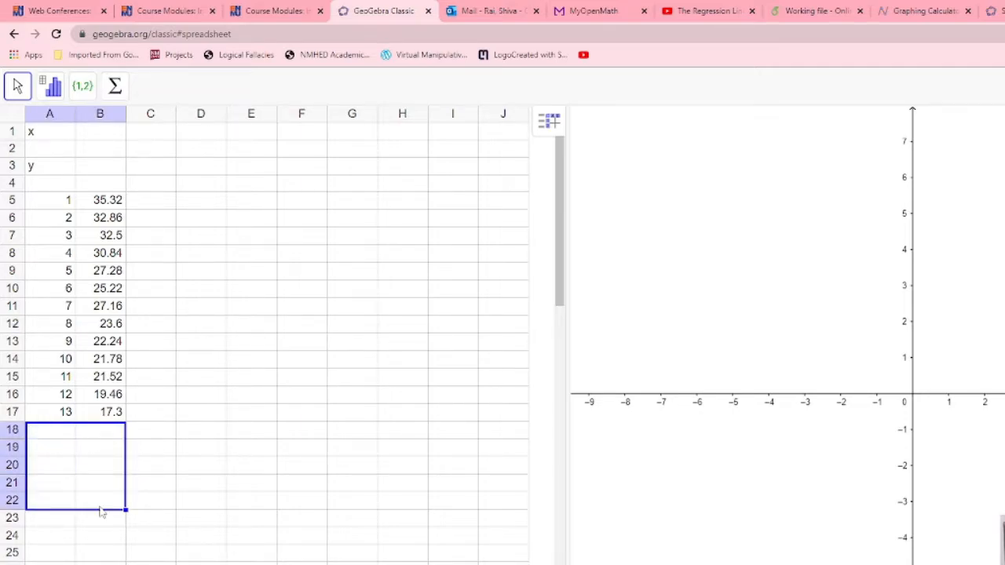
# Enter the column headers x in A4 and y in B4, and clear the stray labels in the rows above
pyautogui.click(51, 189)
pyautogui.write('x')
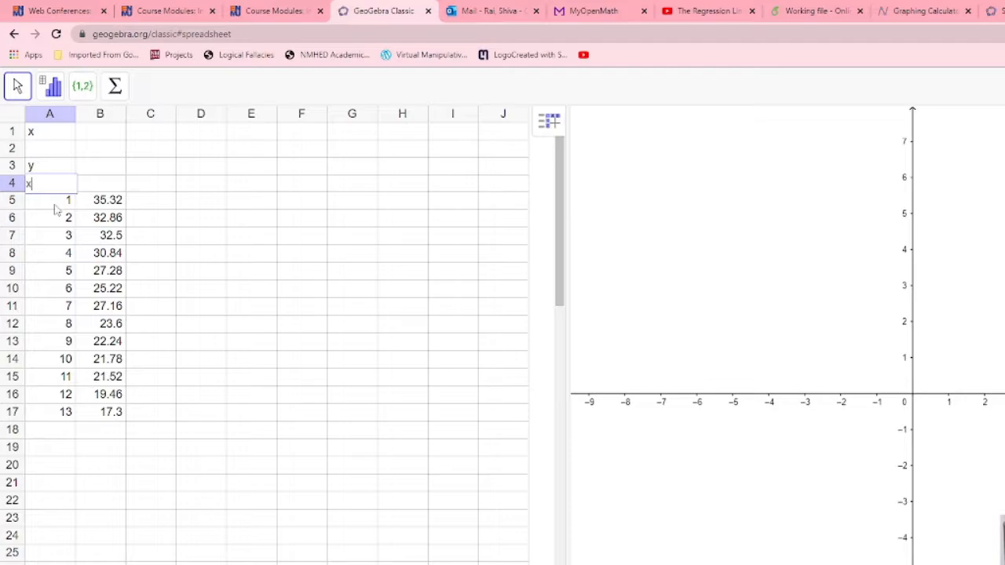
pyautogui.click(97, 188)
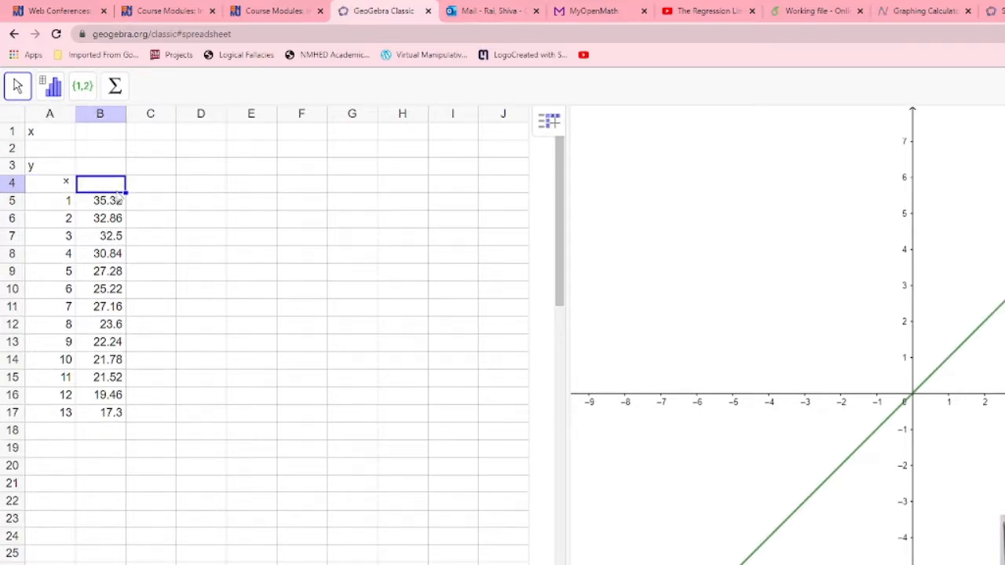
pyautogui.write('y')
pyautogui.click(201, 222)
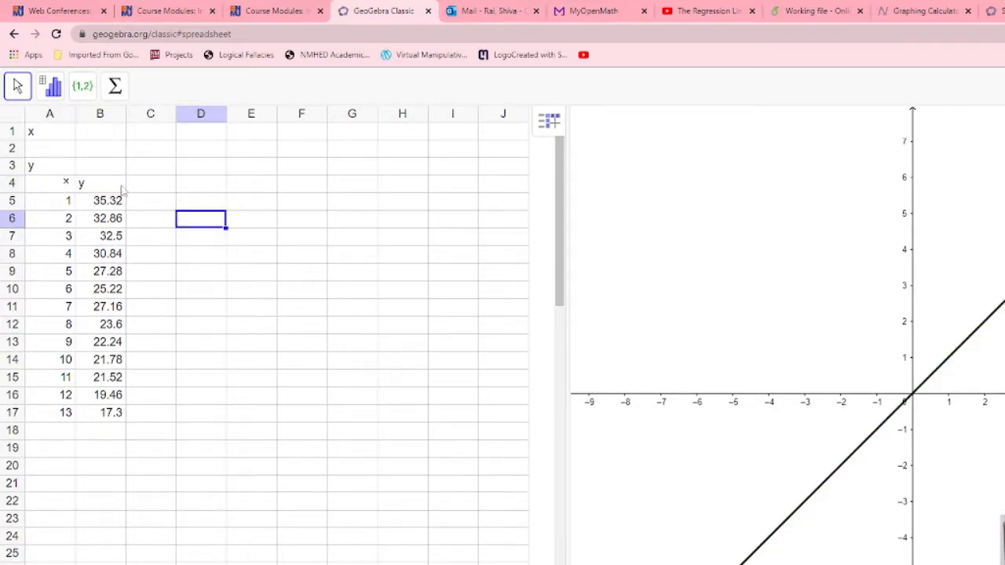
pyautogui.moveTo(29, 133); pyautogui.dragTo(99, 414)
pyautogui.press('Delete')
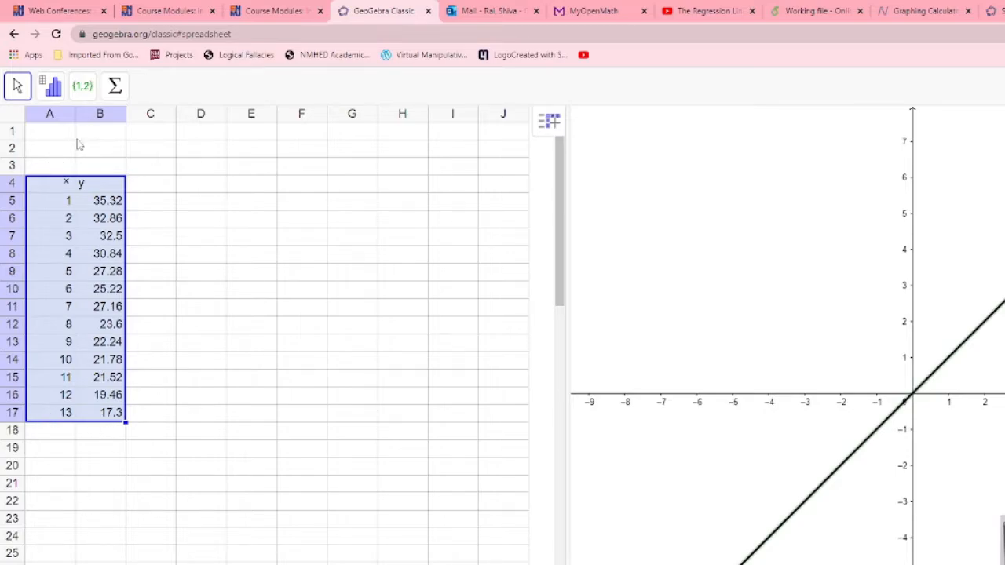
# Run a Two Variable Regression Analysis on the data in A4:B17
pyautogui.click(52, 88)
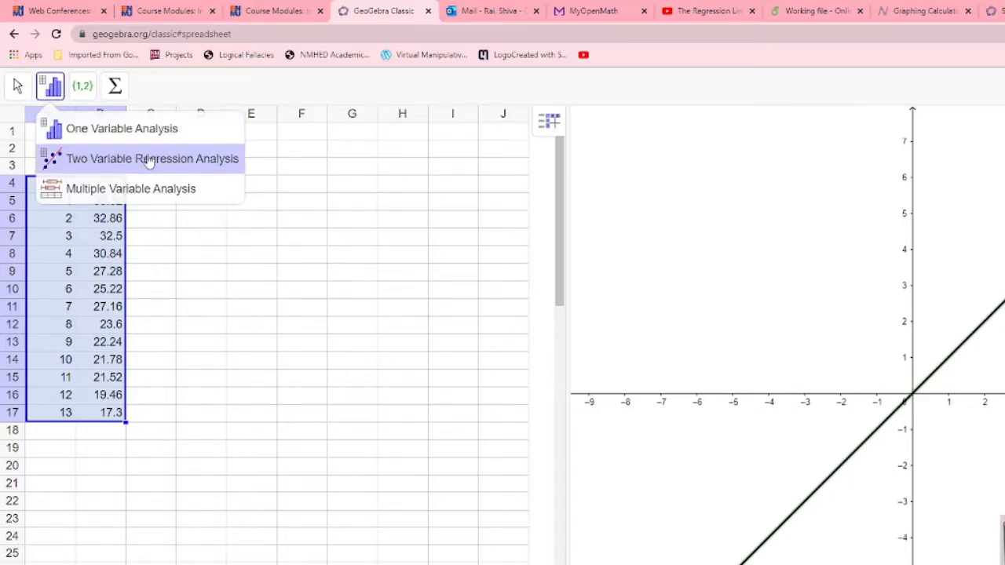
pyautogui.click(272, 293)
pyautogui.click(204, 274)
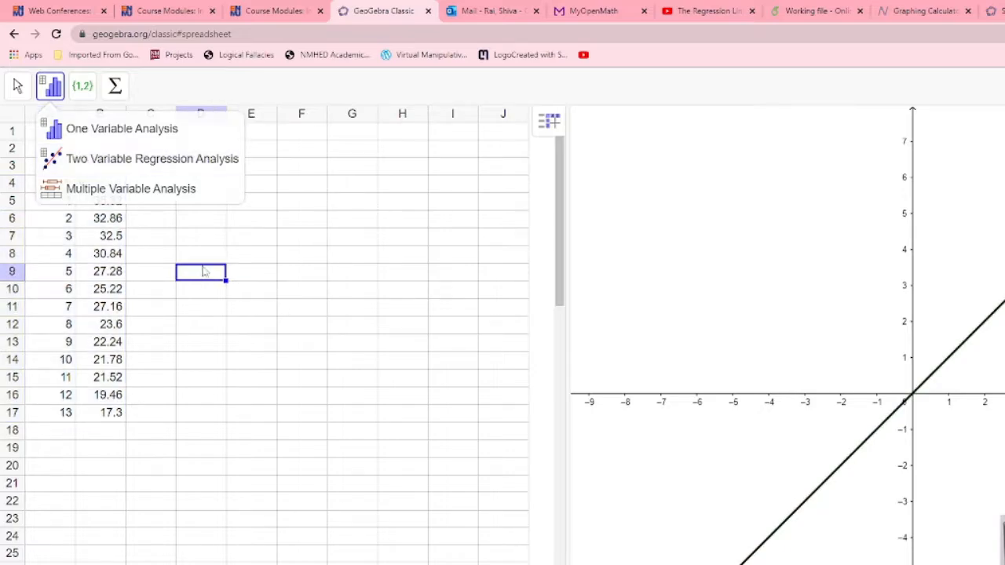
pyautogui.moveTo(50, 185); pyautogui.dragTo(109, 413)
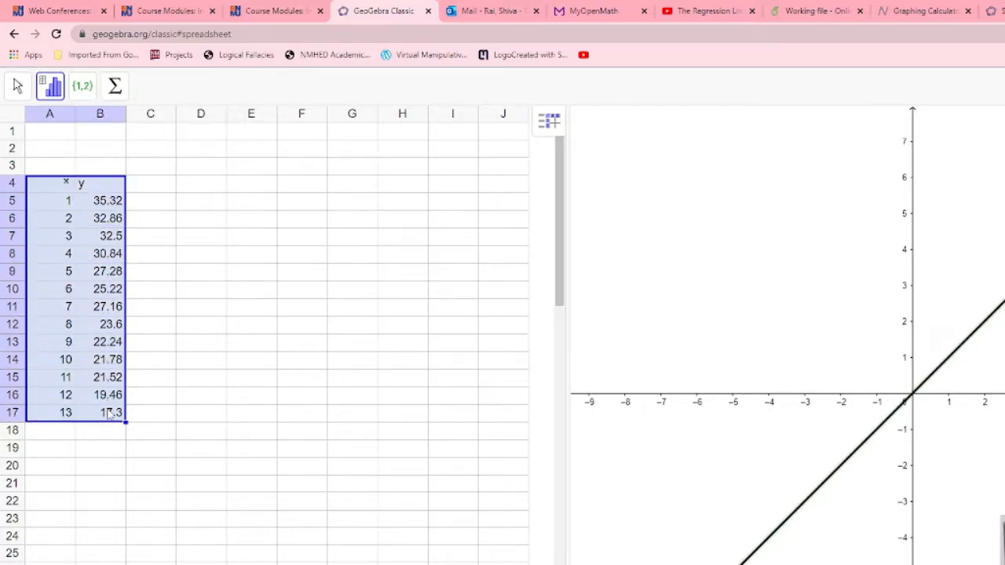
pyautogui.click(51, 86)
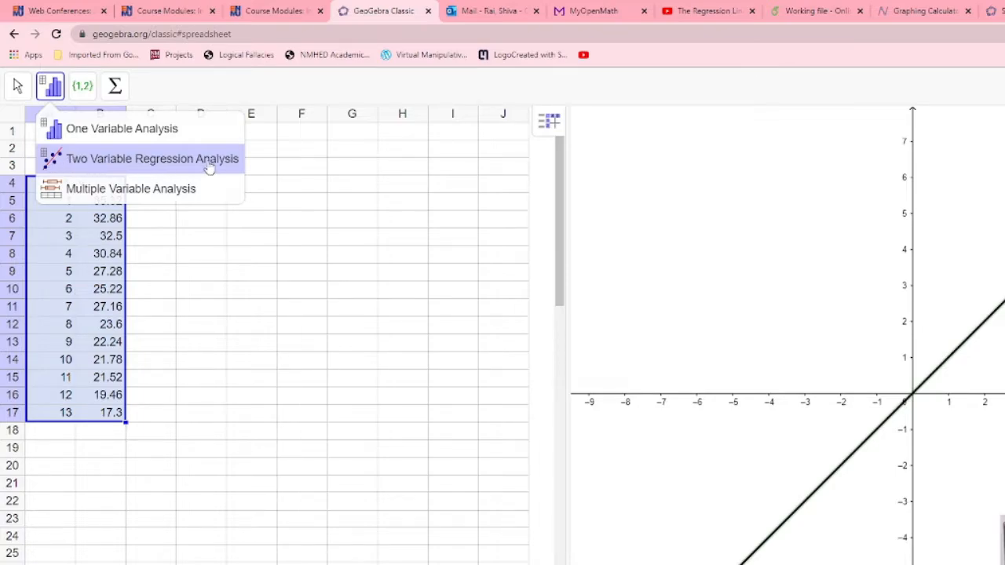
pyautogui.click(126, 161)
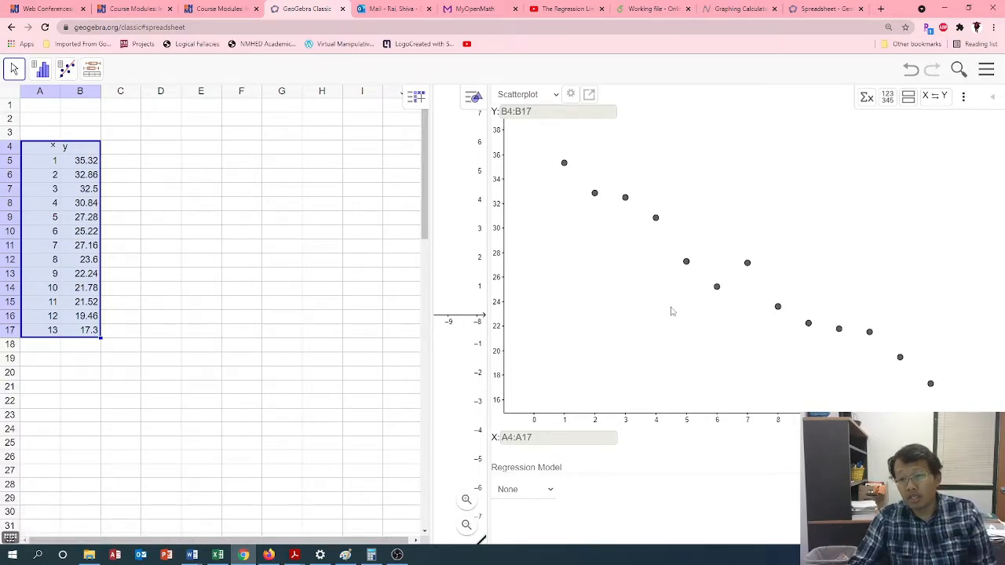
# Keep the Scatterplot display and fit a Linear regression model to the points
pyautogui.click(555, 94)
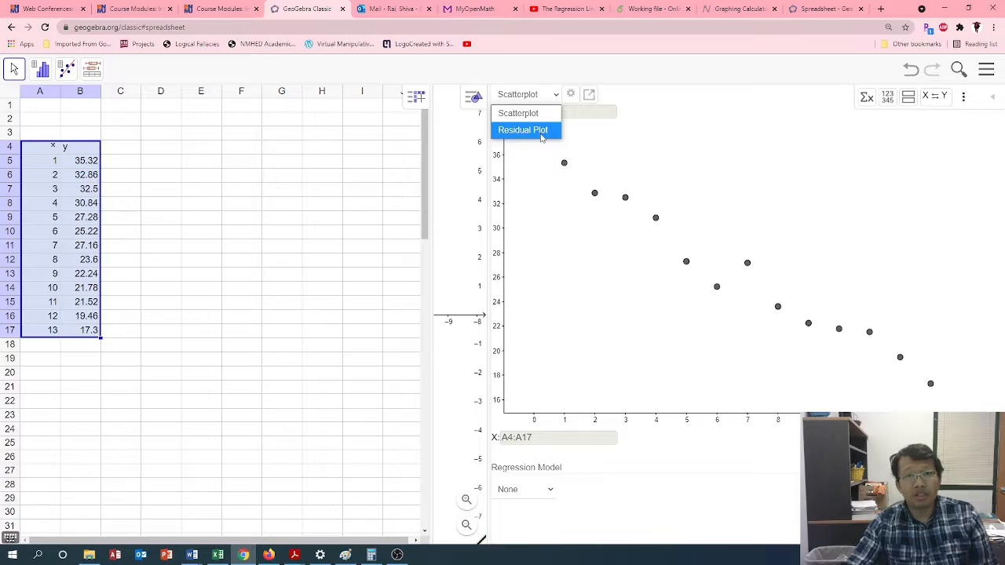
pyautogui.click(529, 115)
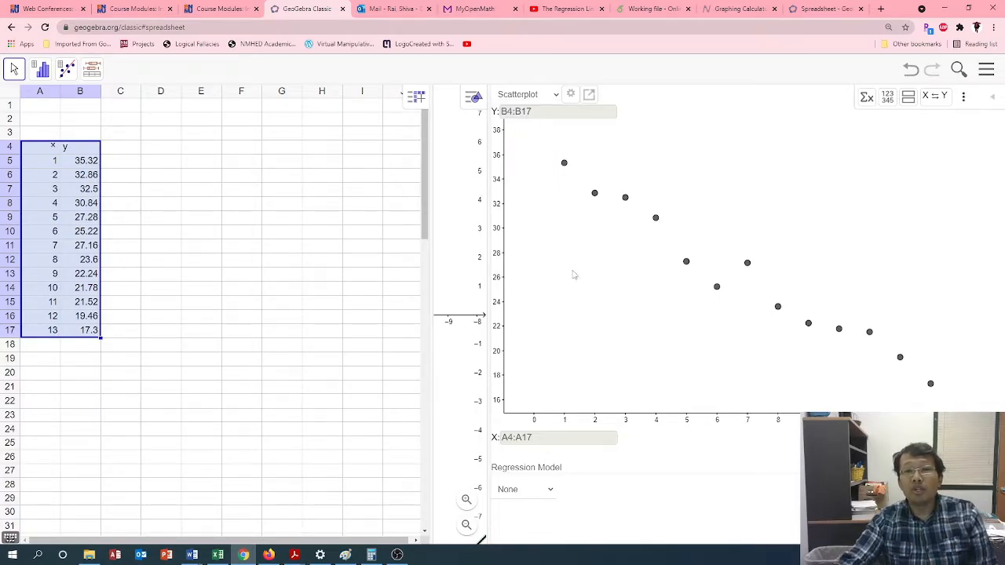
pyautogui.click(549, 490)
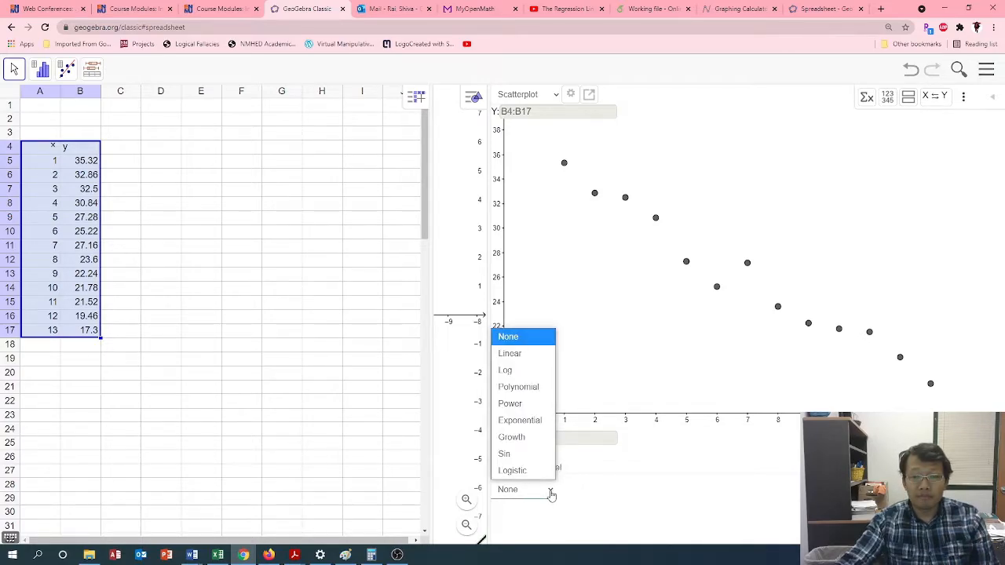
pyautogui.click(518, 358)
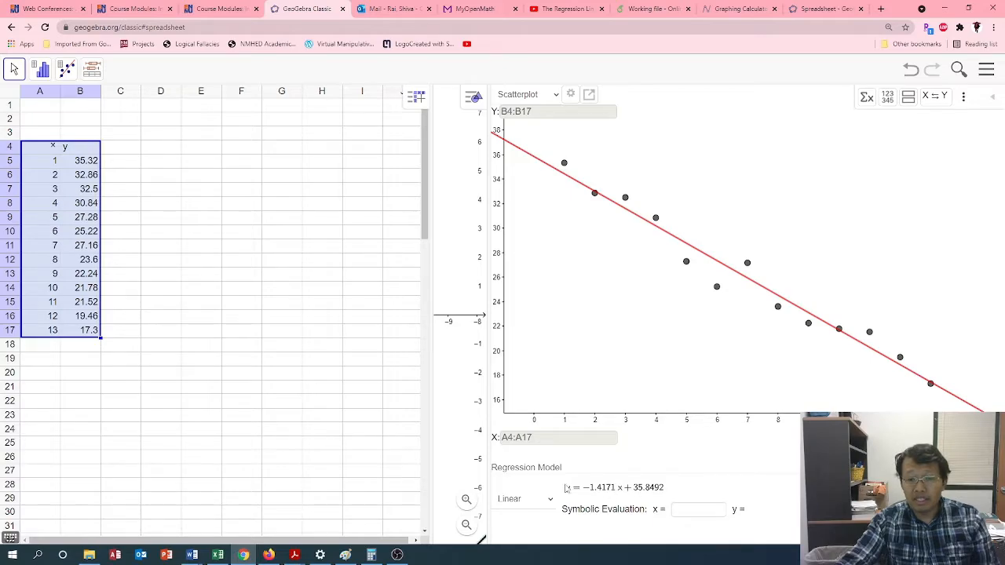
# Compare the fitted regression equation with the linear model stated in MyOpenMath Question 7, and return to GeoGebra
pyautogui.click(475, 8)
pyautogui.click(326, 177)
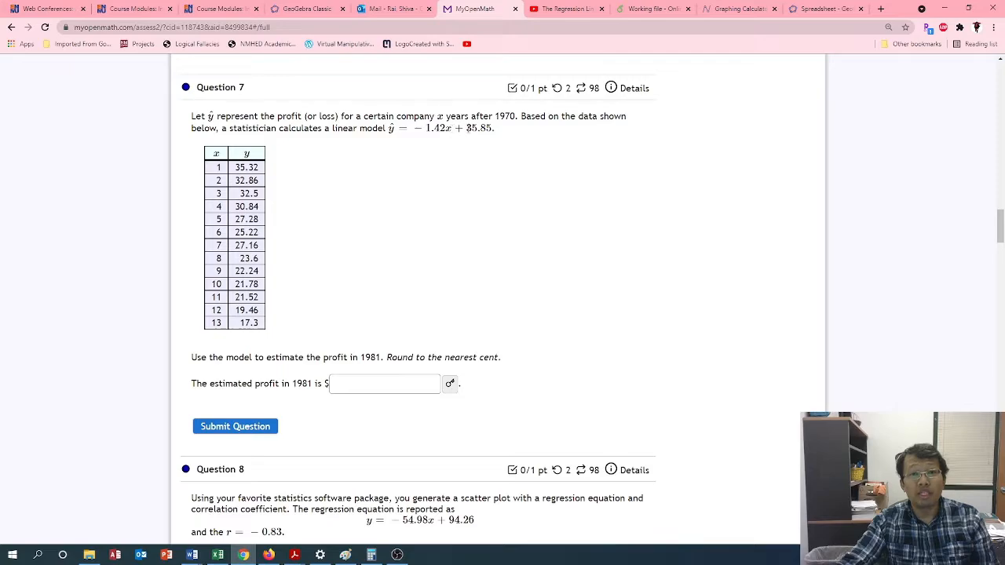
pyautogui.click(307, 9)
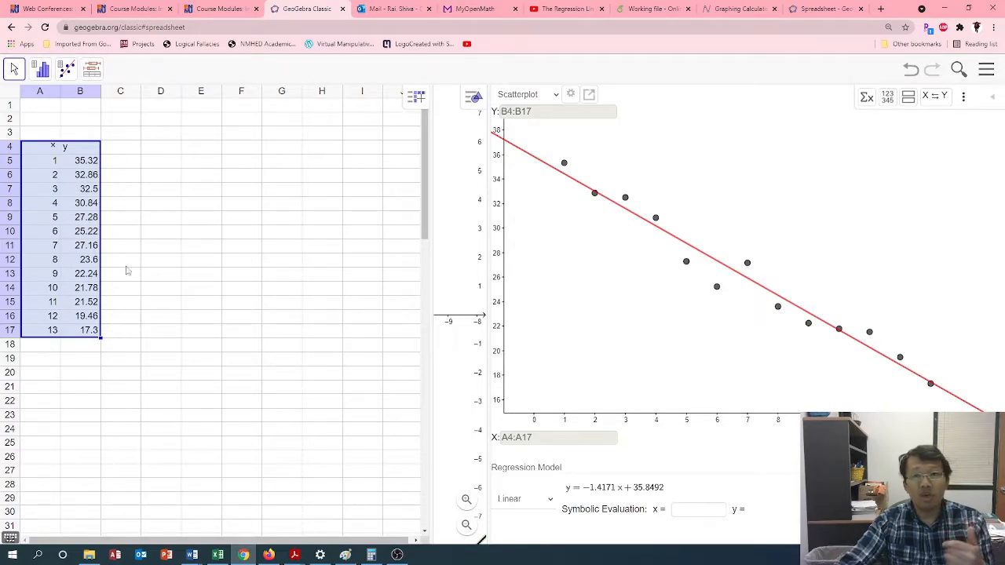
# Show the regression statistics and evaluate the linear model at x = 10.5
pyautogui.click(867, 105)
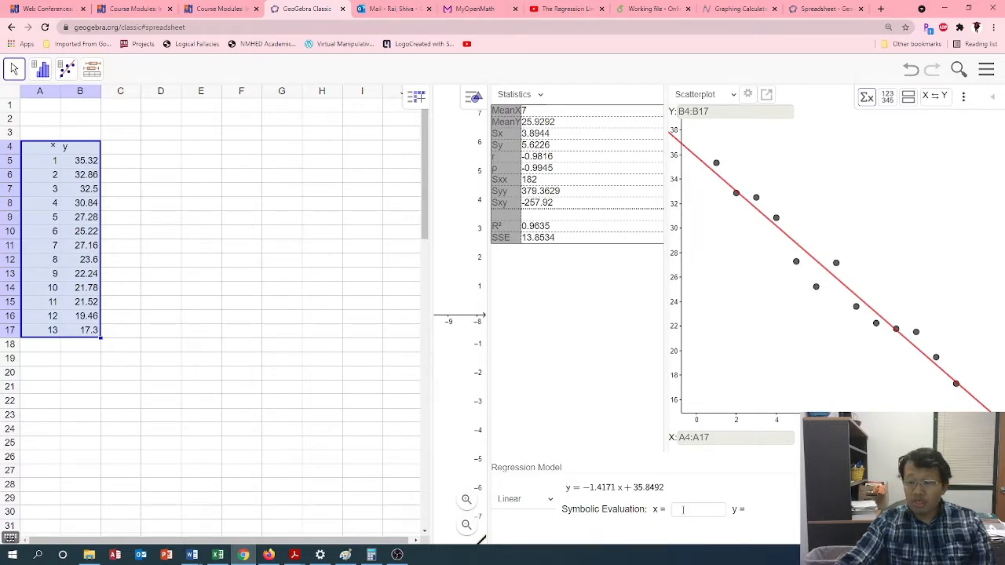
pyautogui.click(683, 509)
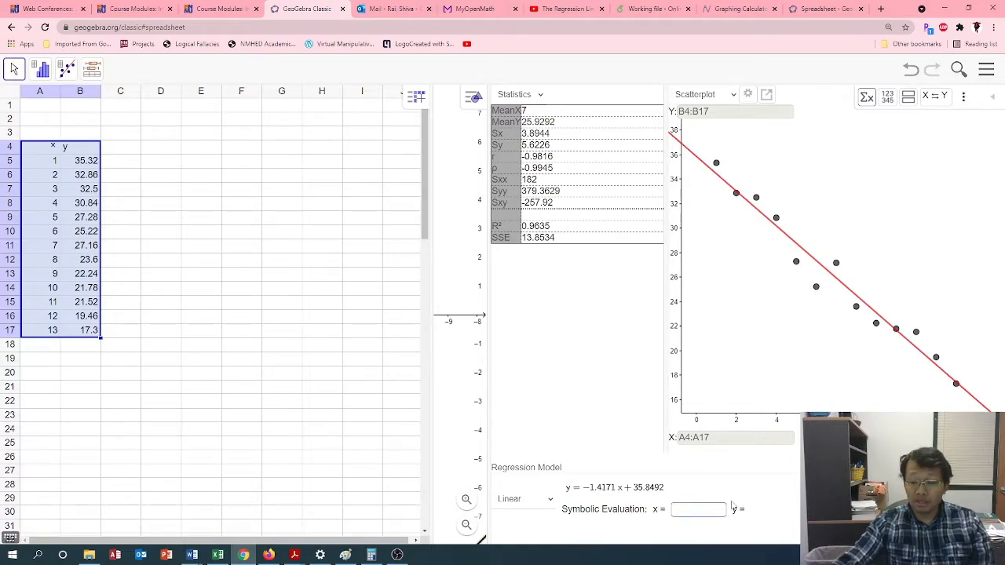
pyautogui.write('10.')
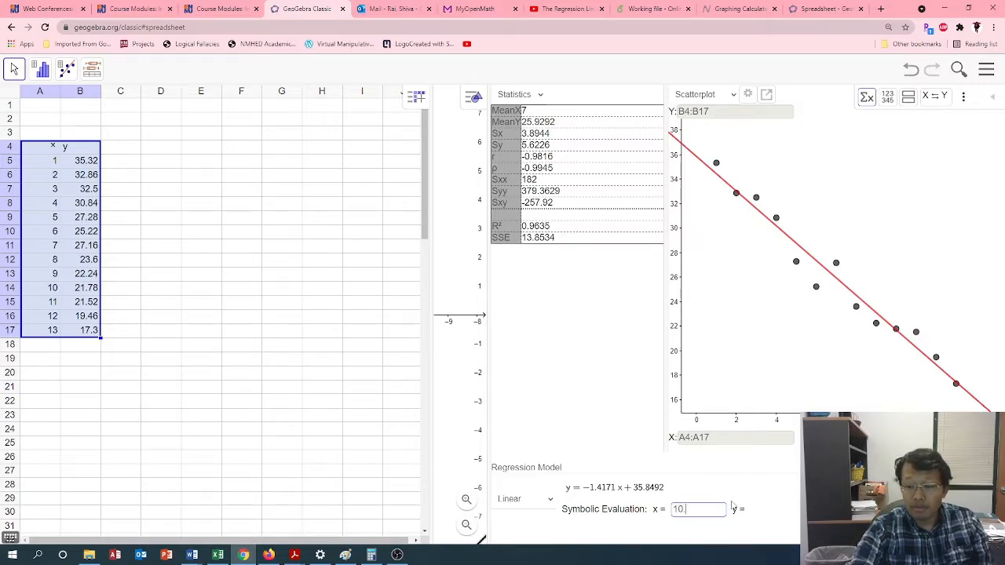
pyautogui.write('5')
pyautogui.press('Return')
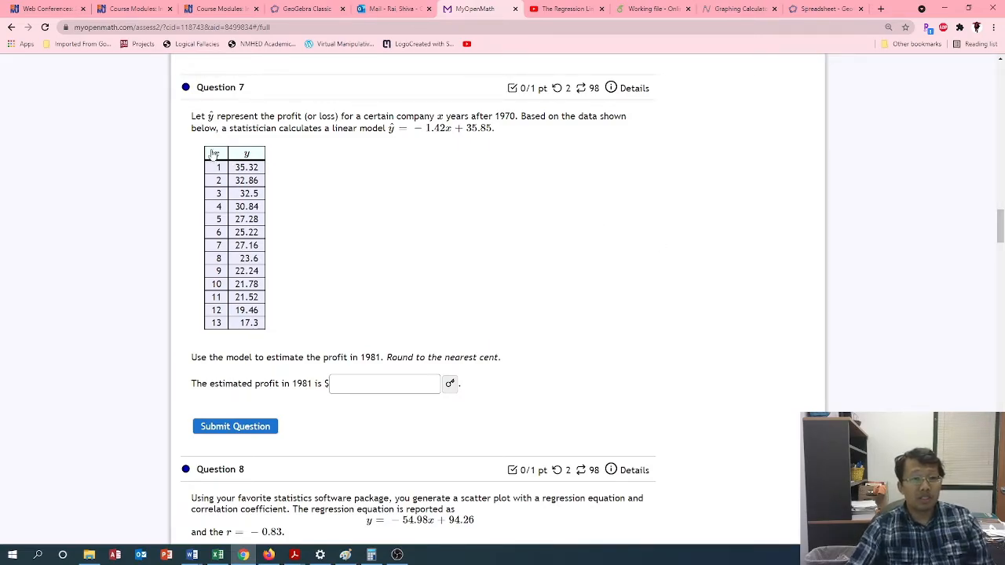
# Copy the data table from MyOpenMath Question 7 into Excel's empty Sheet8, starting at cell A1
pyautogui.moveTo(208, 151); pyautogui.dragTo(260, 325)
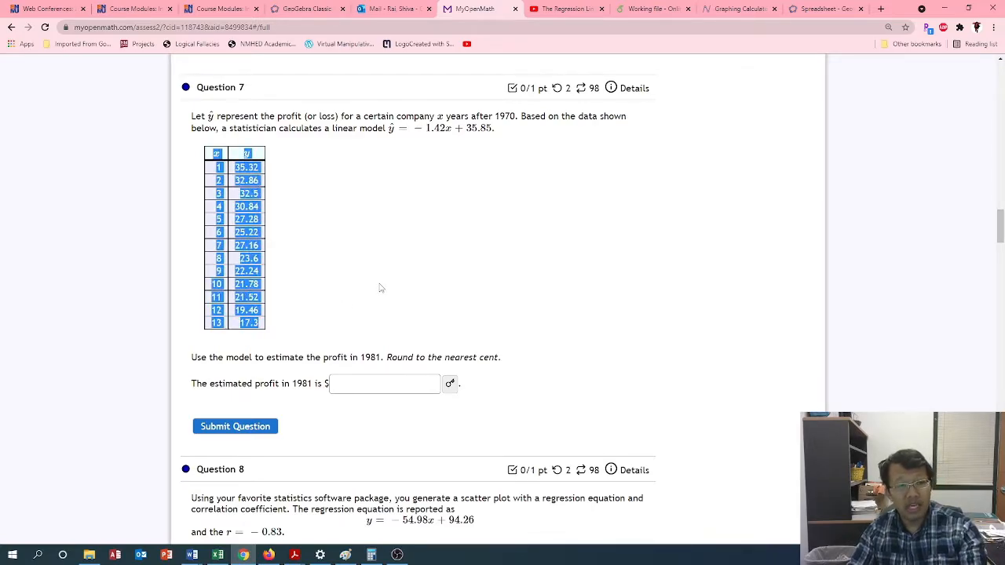
pyautogui.click(217, 555)
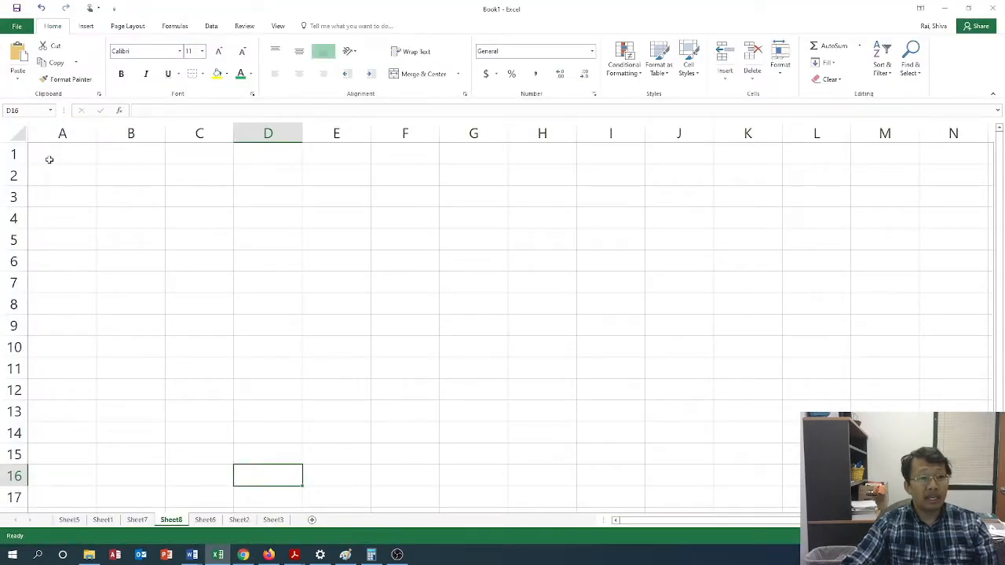
pyautogui.click(49, 157)
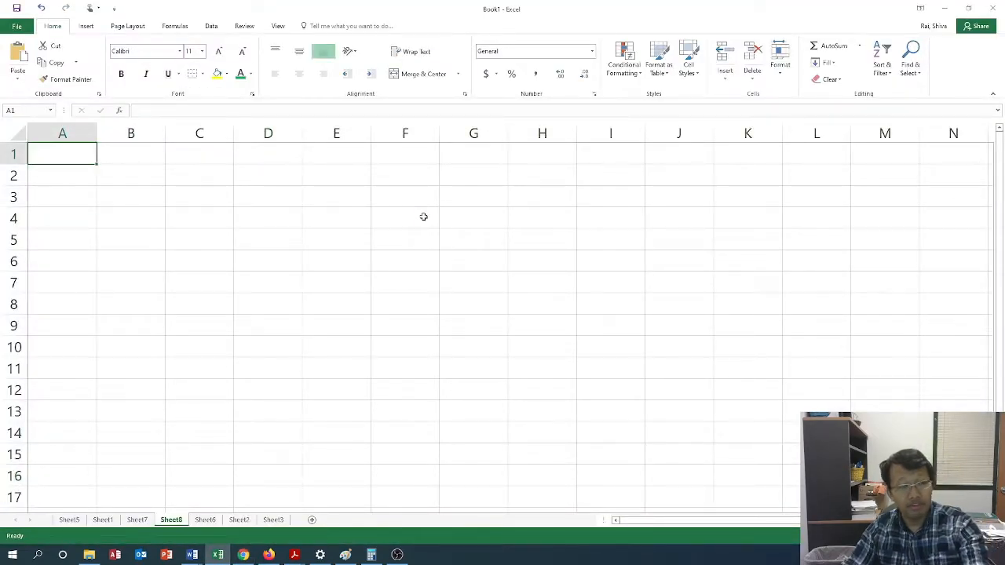
pyautogui.write('xx\tyy 1\t35.32 2\t32.86 3\t32.5 4\t30.84 5\t27.28 6\t25.22 7\t27.16 8\t23.6 9\t22.24 10\t21.78 11\t21.52 12\t19.46 13\t17.3')
pyautogui.scroll(-1, 256, 358)
pyautogui.click(244, 298)
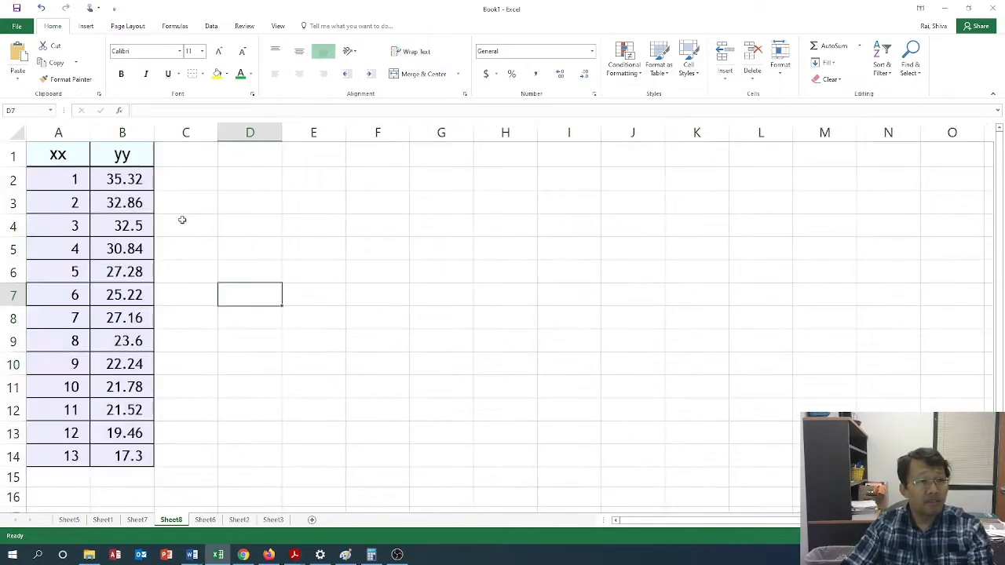
# Rename the column headers in A1 and B1 as X and Y
pyautogui.click(61, 154)
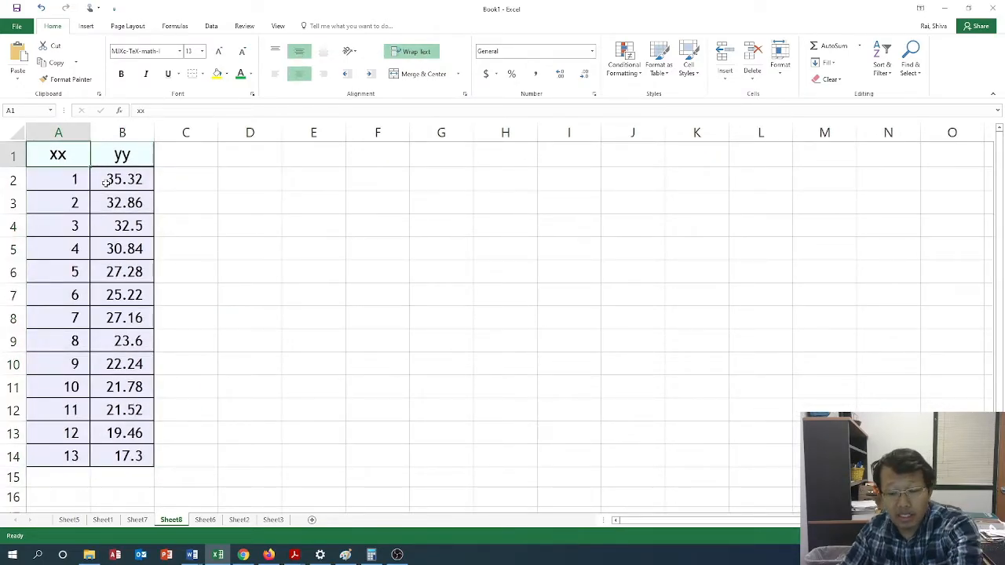
pyautogui.write('X')
pyautogui.press('Tab')
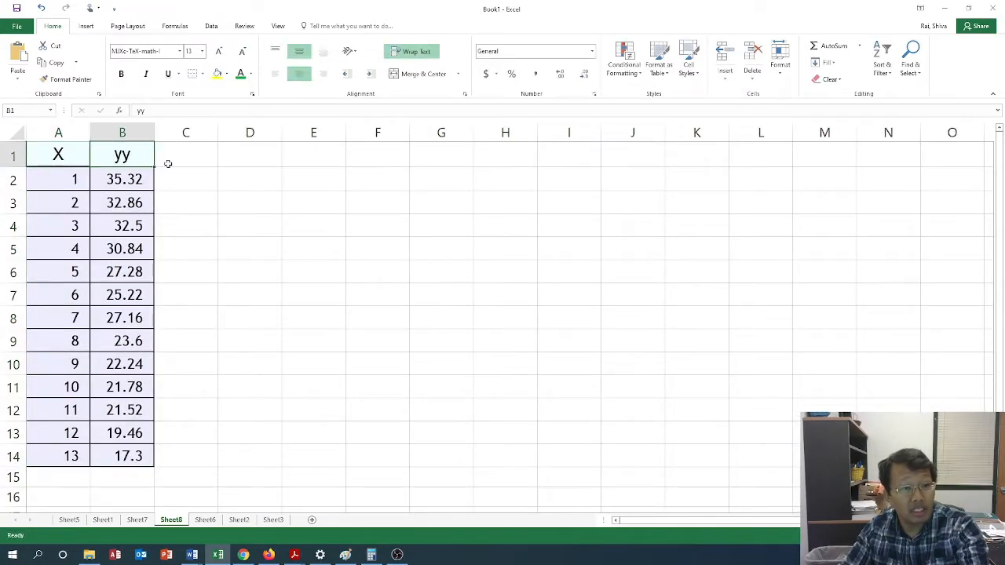
pyautogui.write('Y')
pyautogui.click(276, 232)
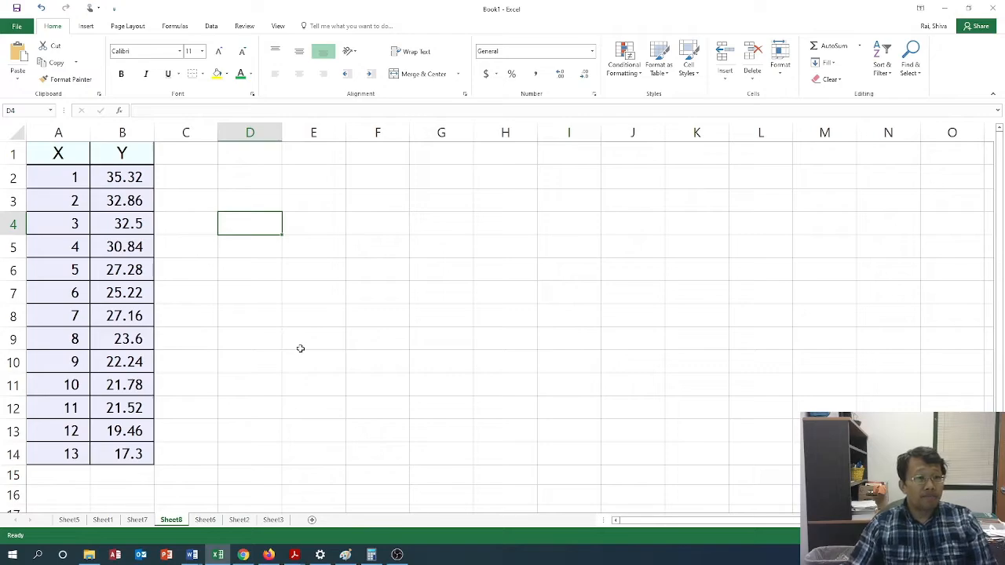
# Insert an X Y scatter chart from A1:B14 that plots Y against X, and move it up closer to the data table
pyautogui.moveTo(44, 152); pyautogui.dragTo(120, 453)
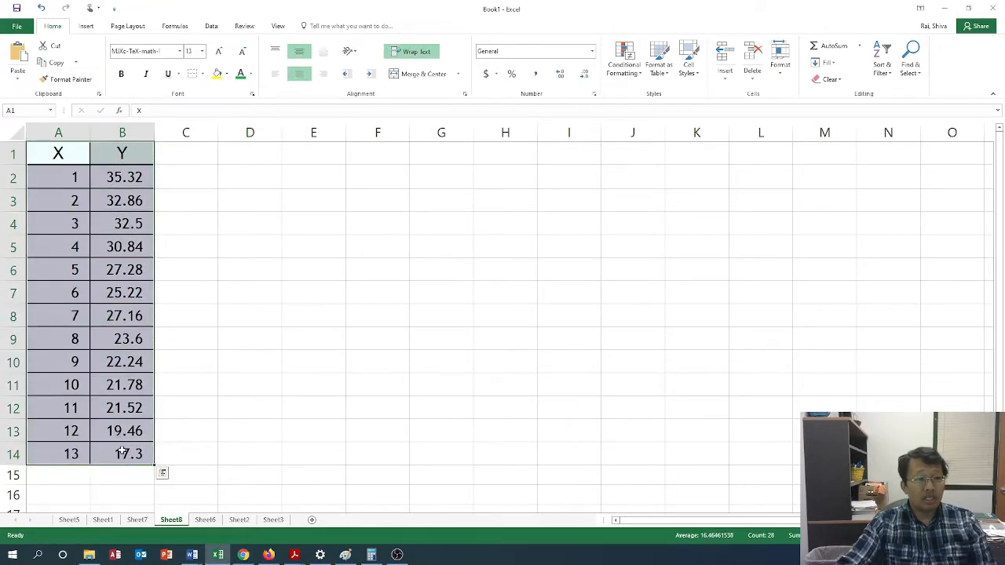
pyautogui.click(86, 27)
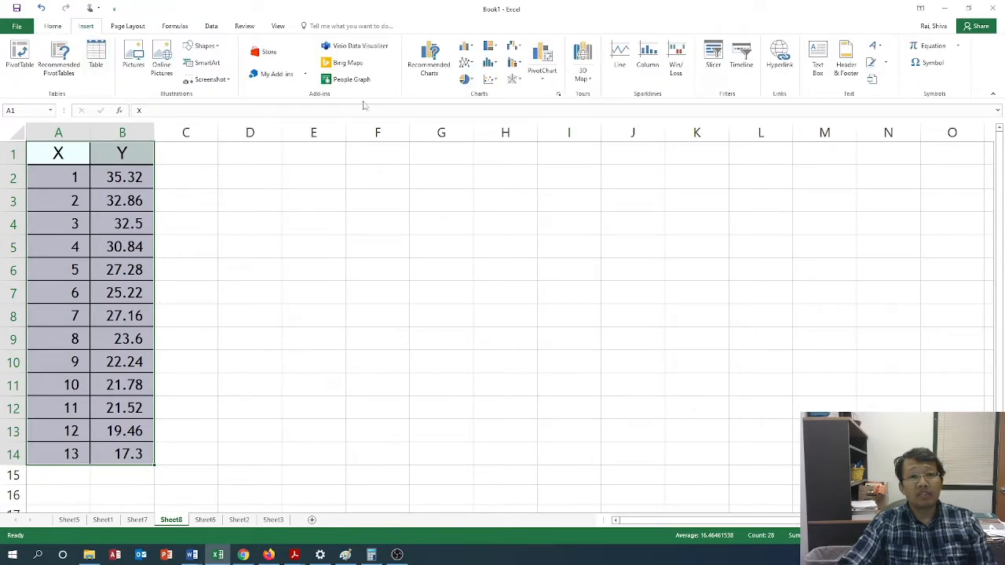
pyautogui.click(424, 75)
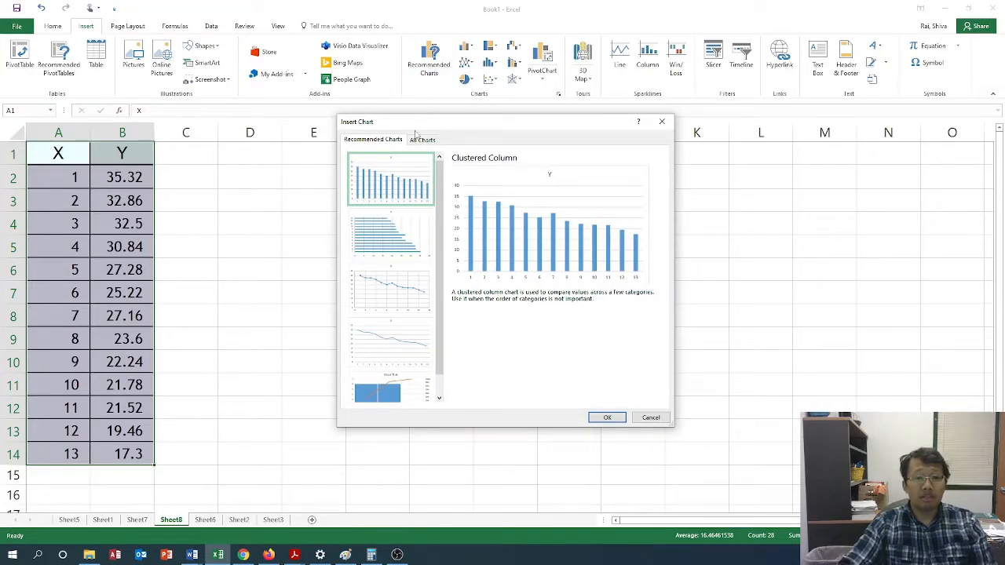
pyautogui.scroll(-1, 406, 314)
pyautogui.scroll(1, 400, 335)
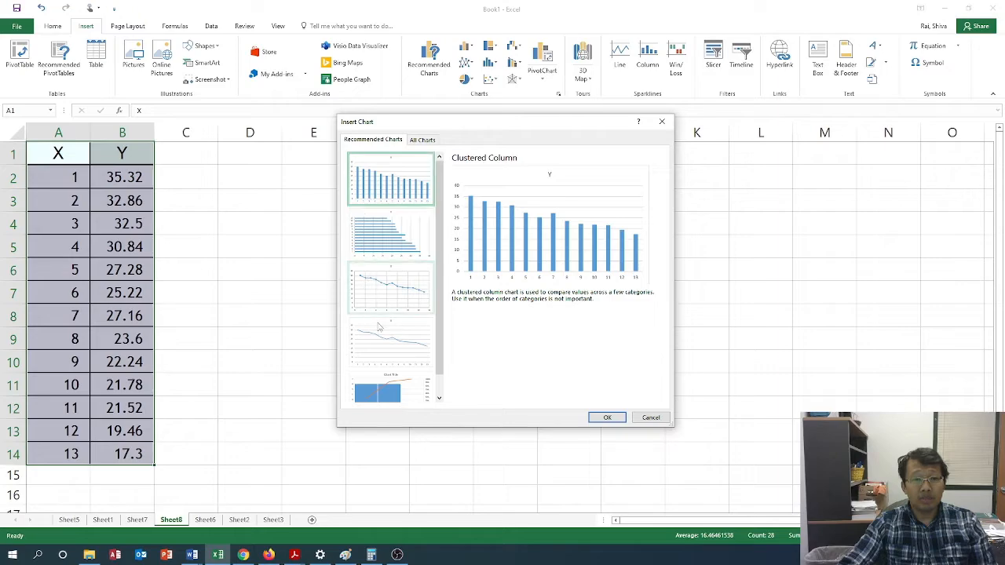
pyautogui.click(420, 142)
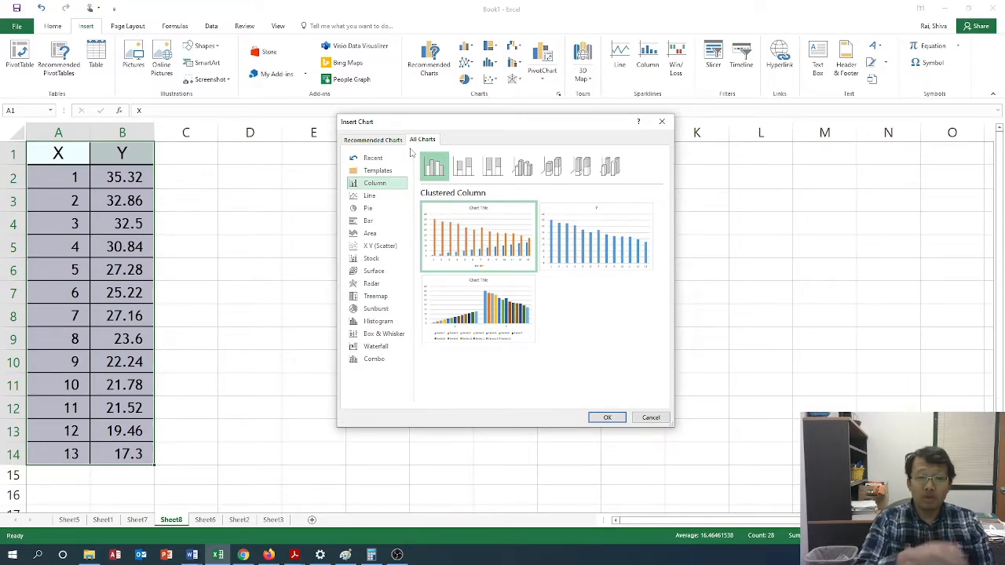
pyautogui.click(373, 248)
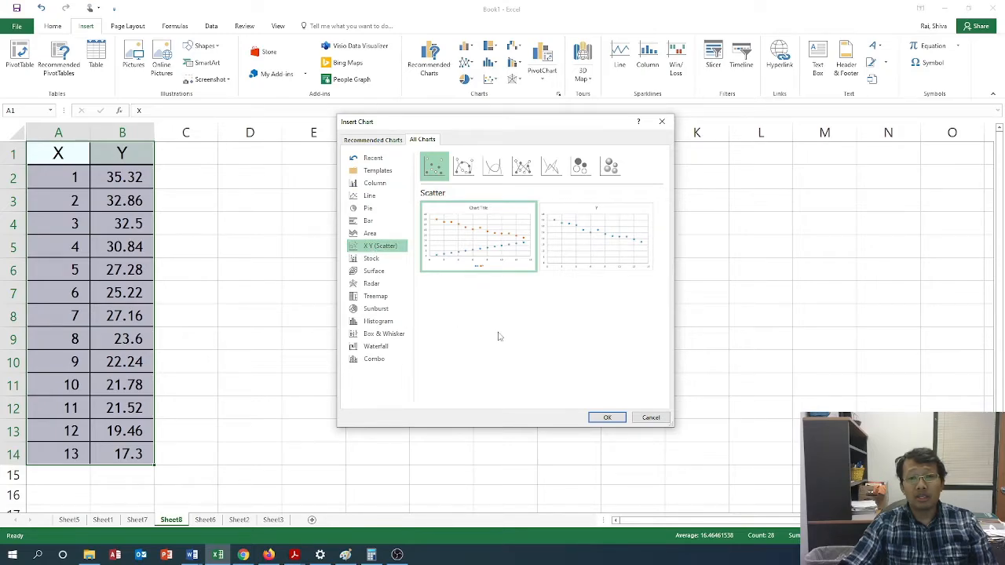
pyautogui.moveTo(614, 245)
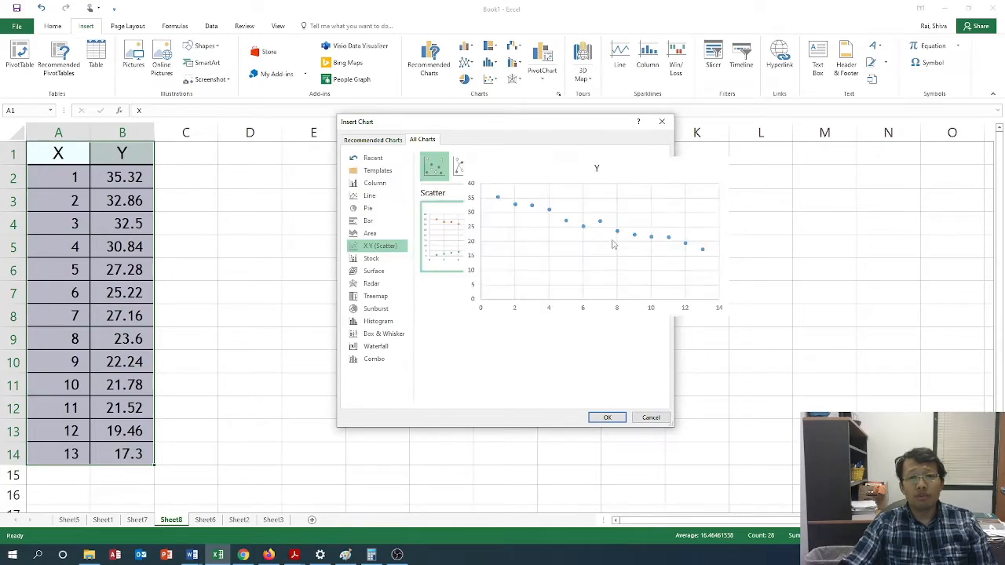
pyautogui.moveTo(434, 249)
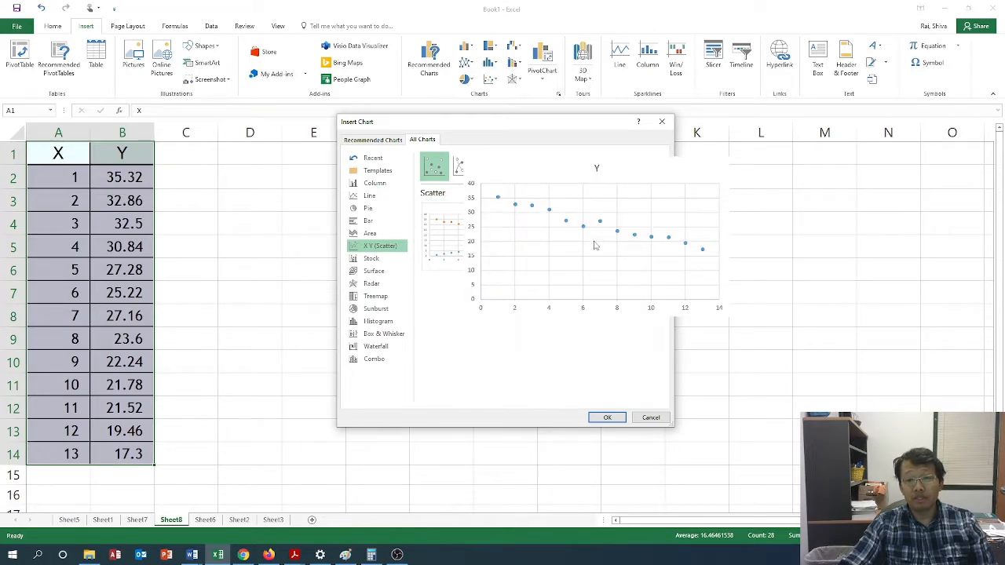
pyautogui.click(607, 417)
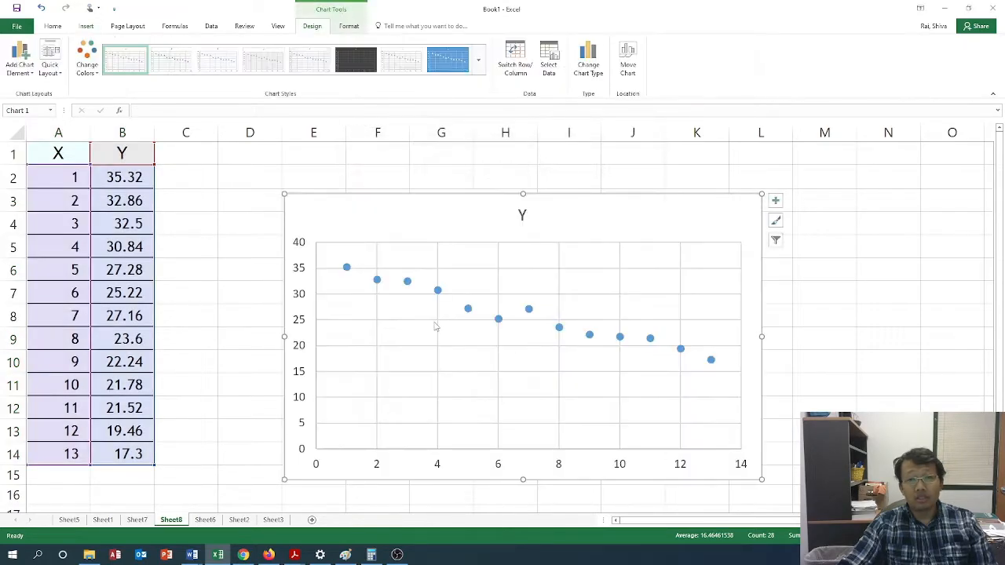
pyautogui.moveTo(445, 231); pyautogui.dragTo(405, 199)
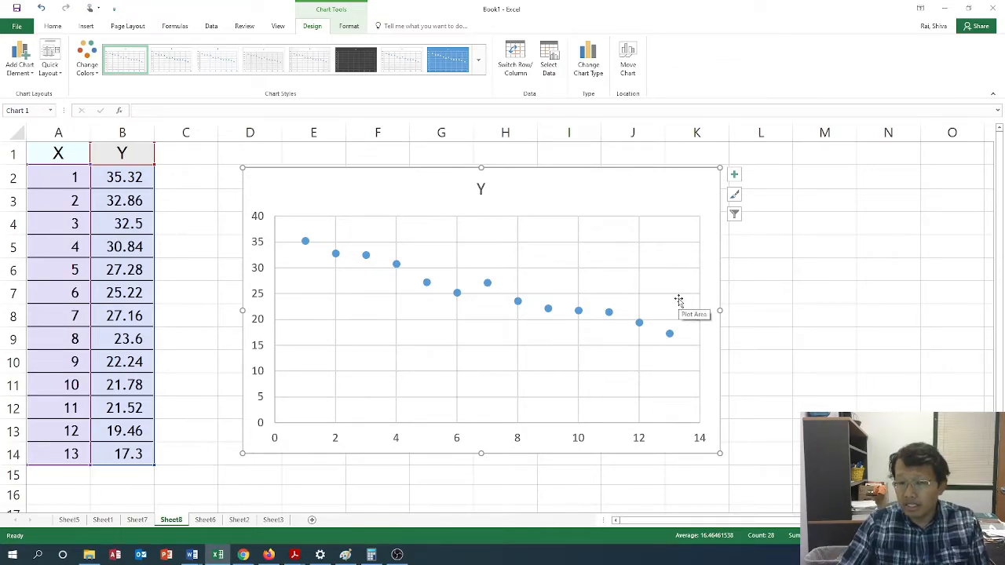
# Change the scatter chart's title to "X vs Y"
pyautogui.click(481, 188)
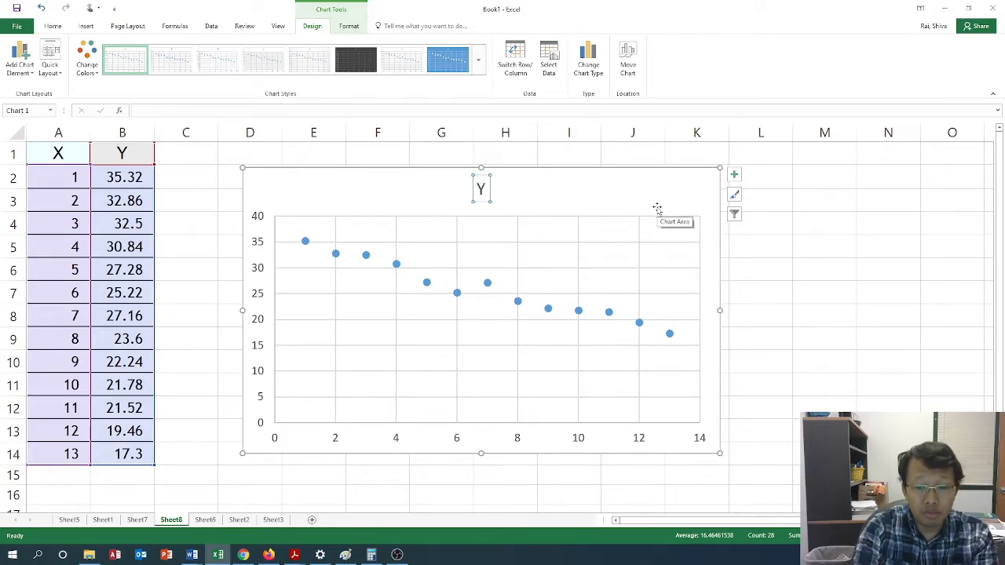
pyautogui.write('X vs Y')
pyautogui.press('Return')
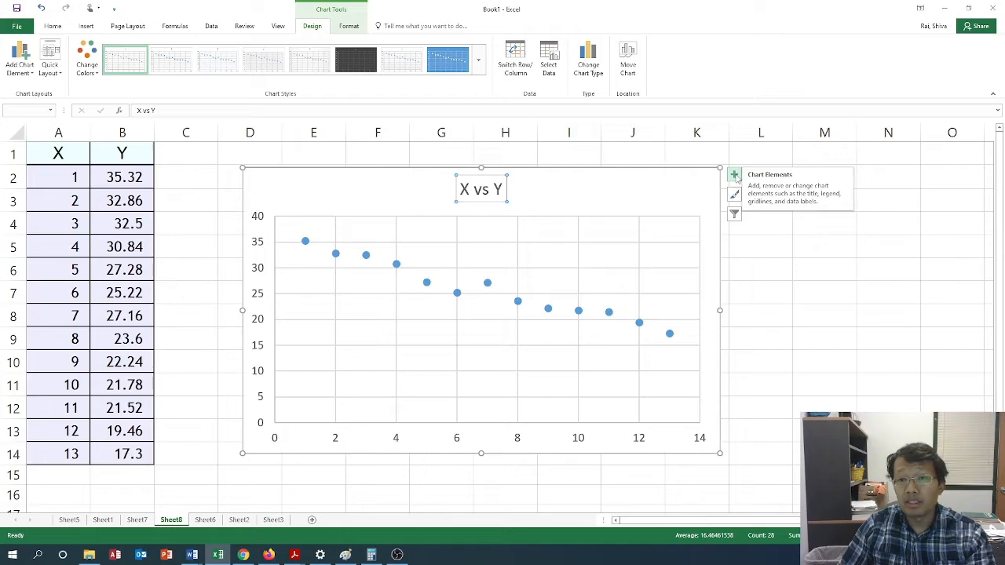
# Add axis titles to the chart, naming the horizontal axis X and the vertical axis Y
pyautogui.click(735, 176)
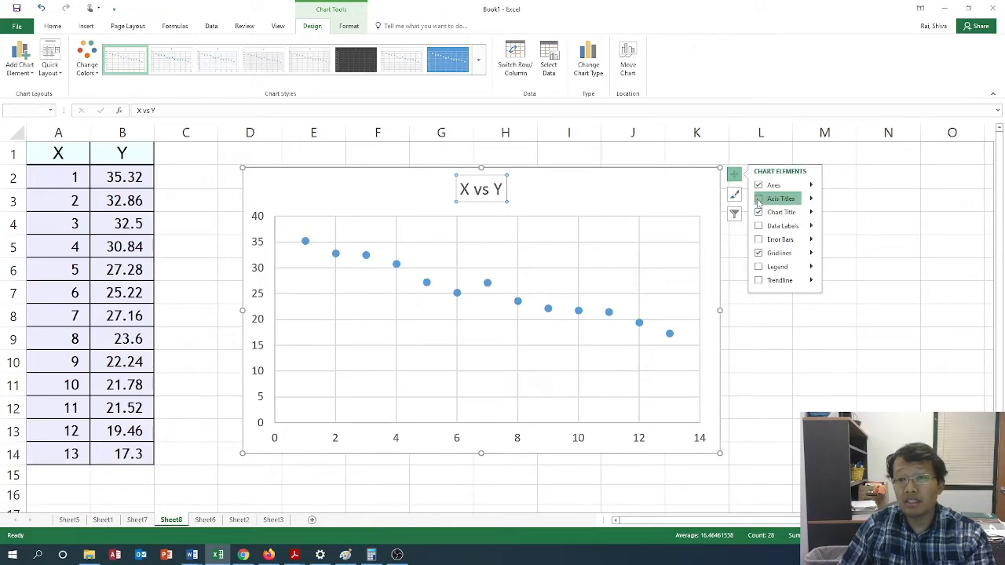
pyautogui.click(759, 198)
pyautogui.click(500, 430)
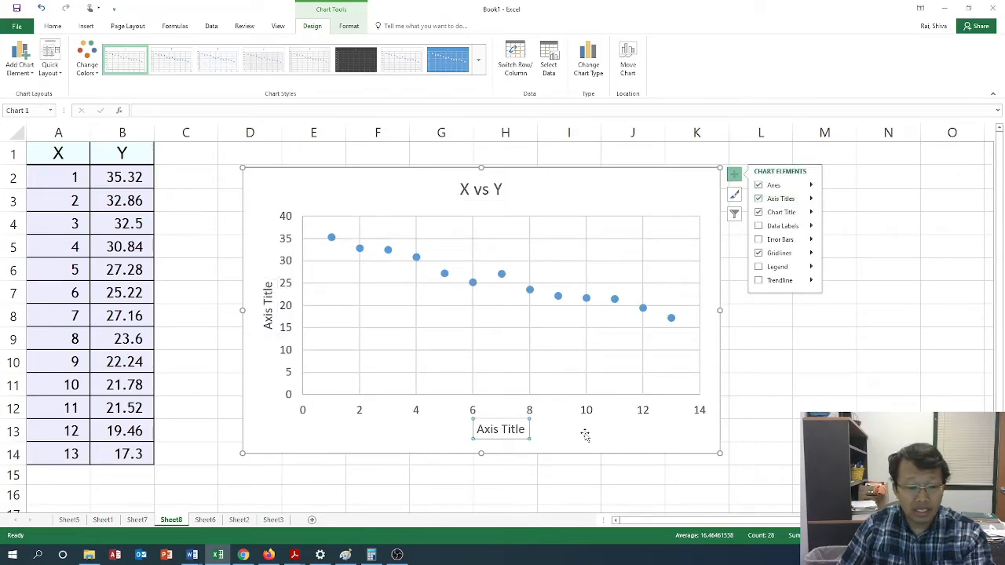
pyautogui.write('X')
pyautogui.press('Return')
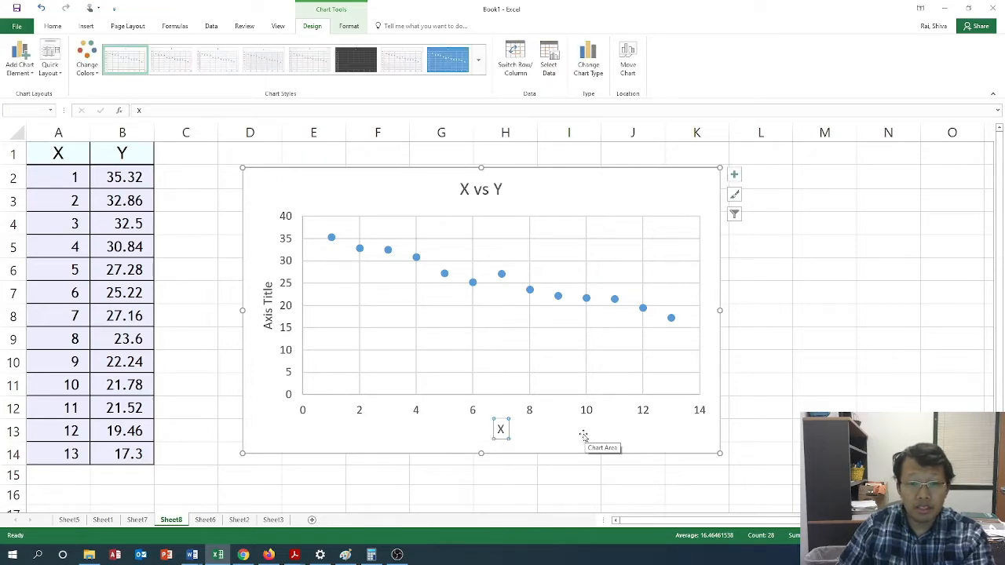
pyautogui.click(274, 272)
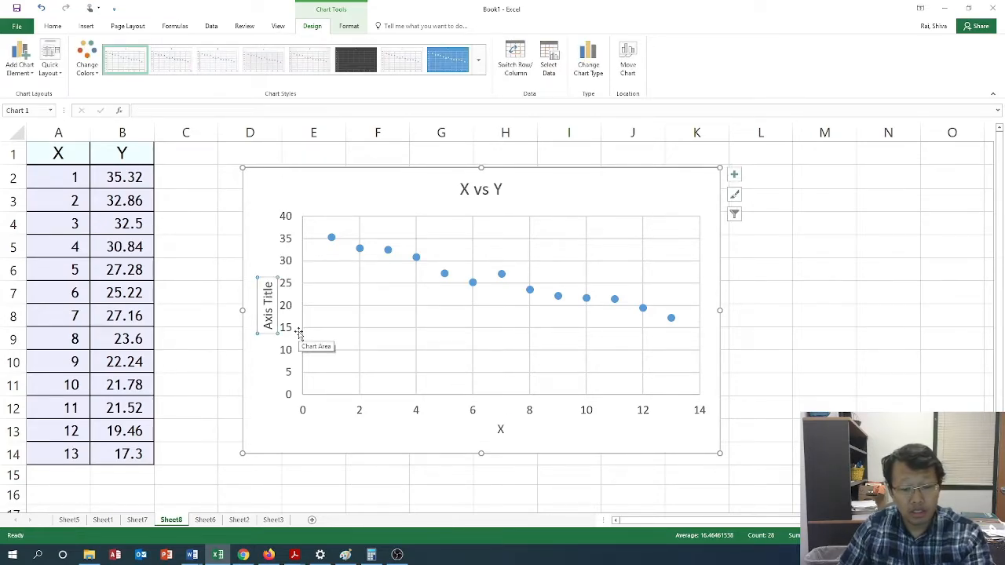
pyautogui.write('Y')
pyautogui.press('Return')
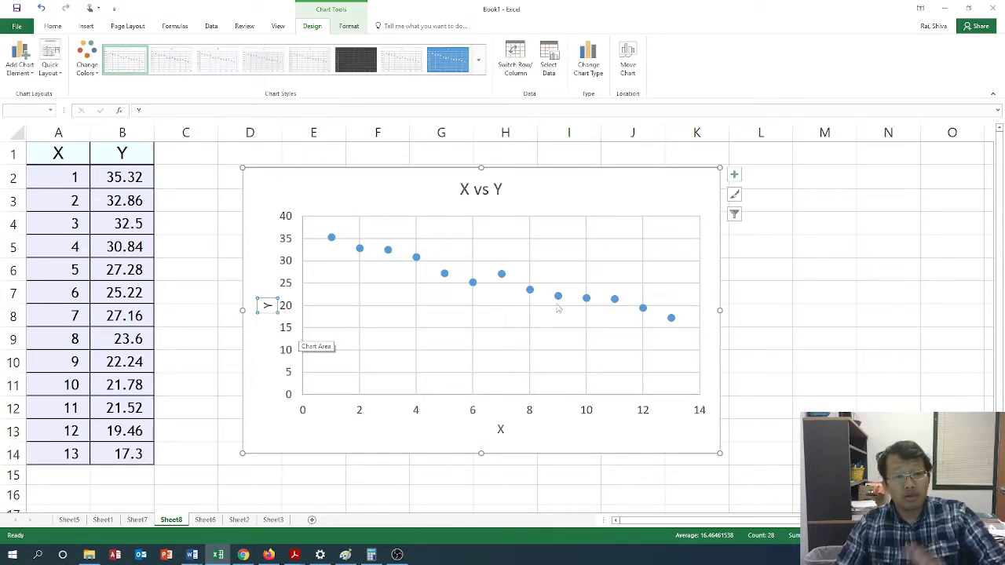
pyautogui.click(271, 422)
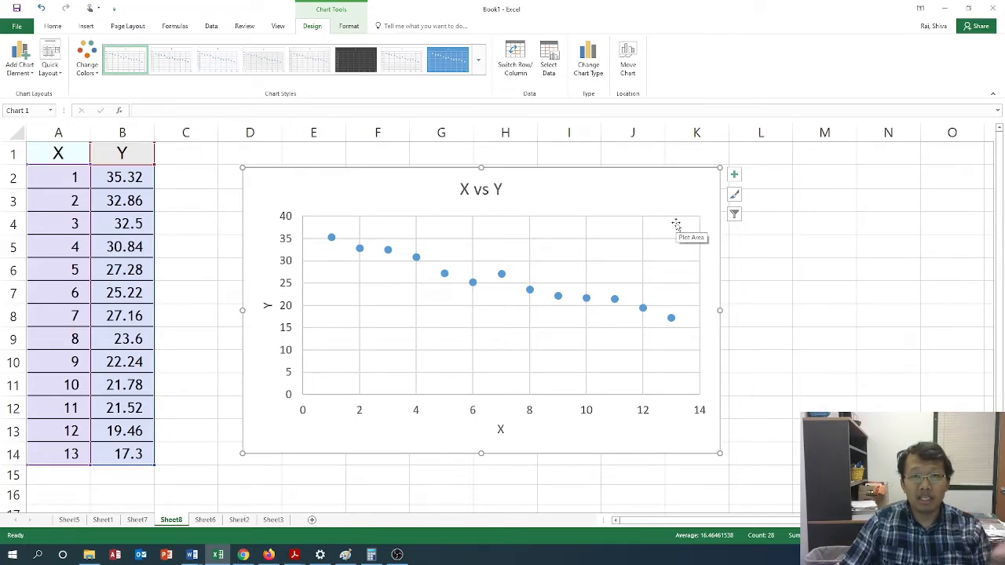
# Add a linear trendline displaying its equation and R-squared value, and place that label above the plot beside the chart title
pyautogui.click(734, 175)
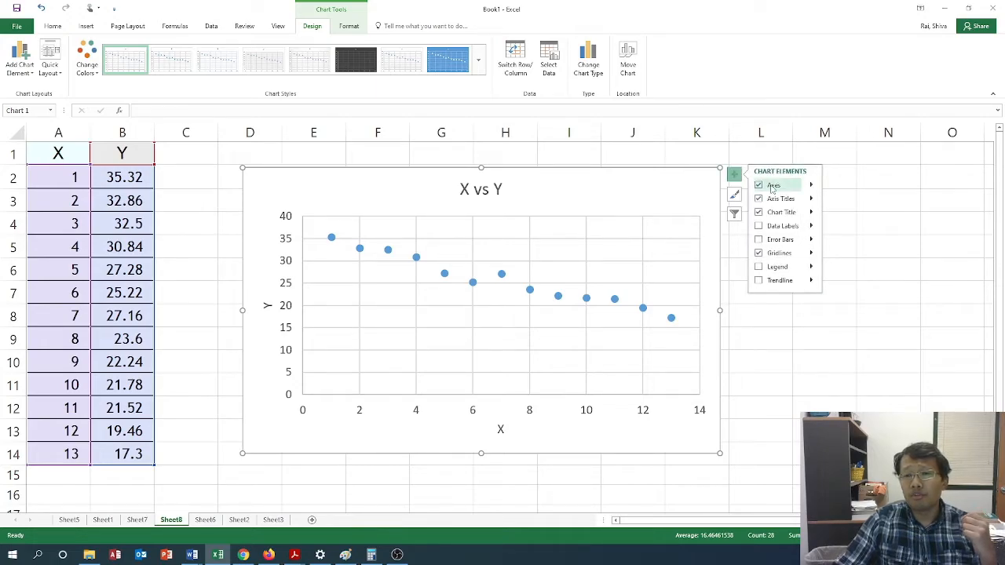
pyautogui.click(759, 281)
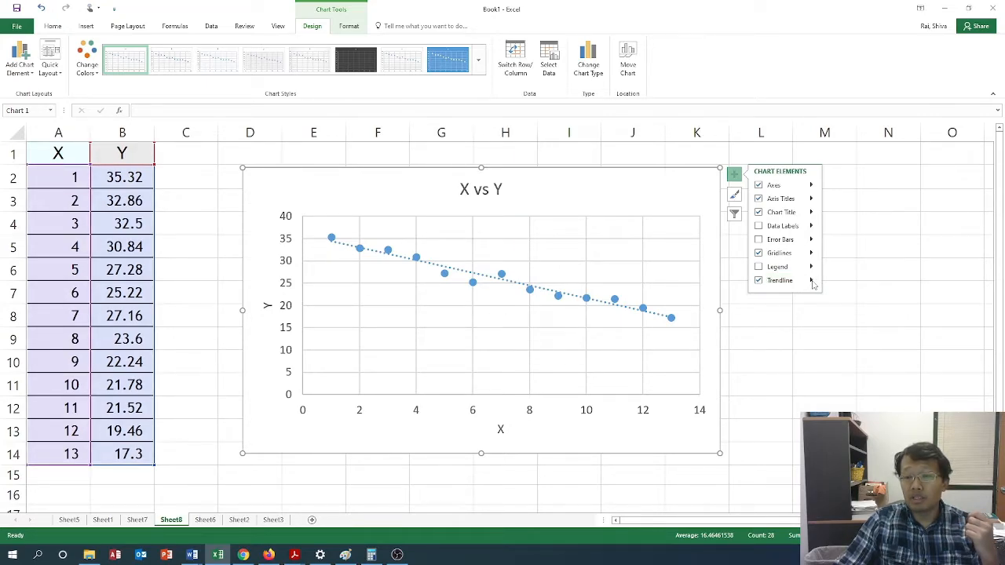
pyautogui.click(813, 283)
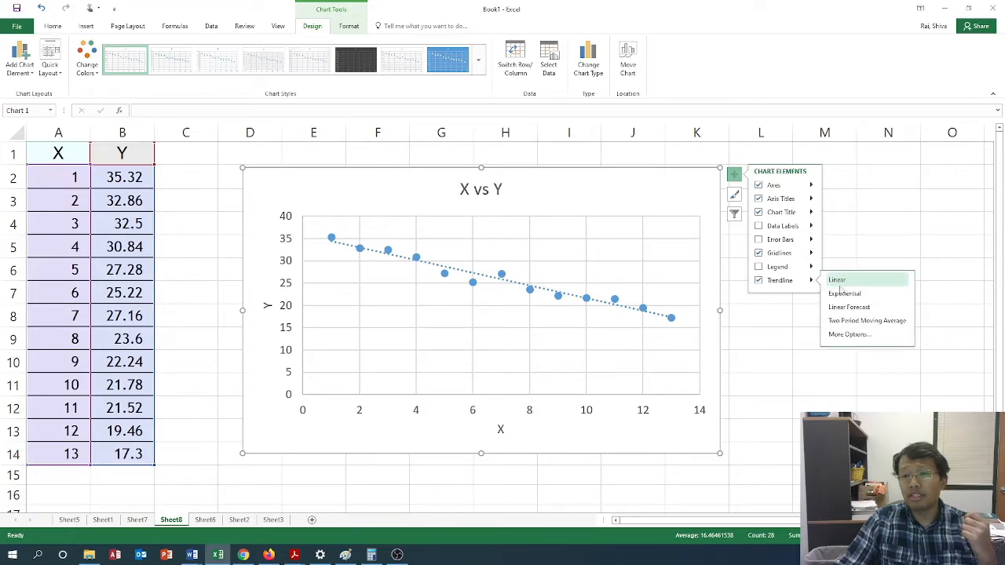
pyautogui.click(852, 336)
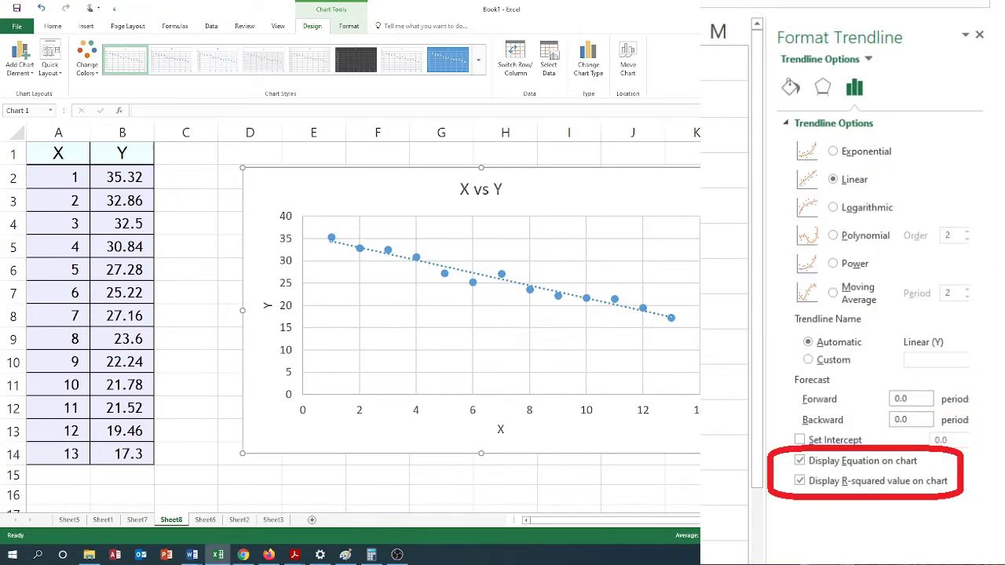
pyautogui.click(799, 461)
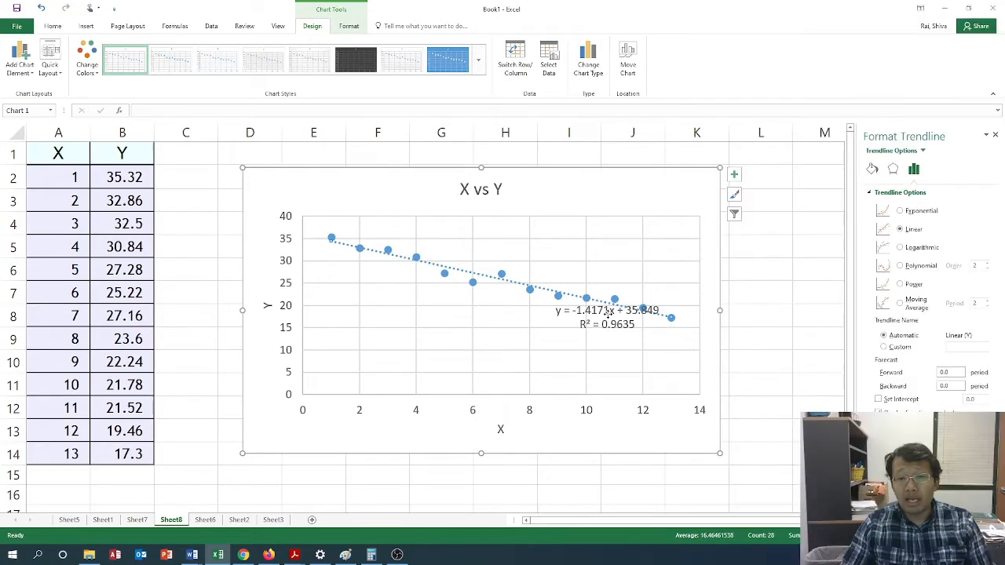
pyautogui.moveTo(608, 311); pyautogui.dragTo(632, 193)
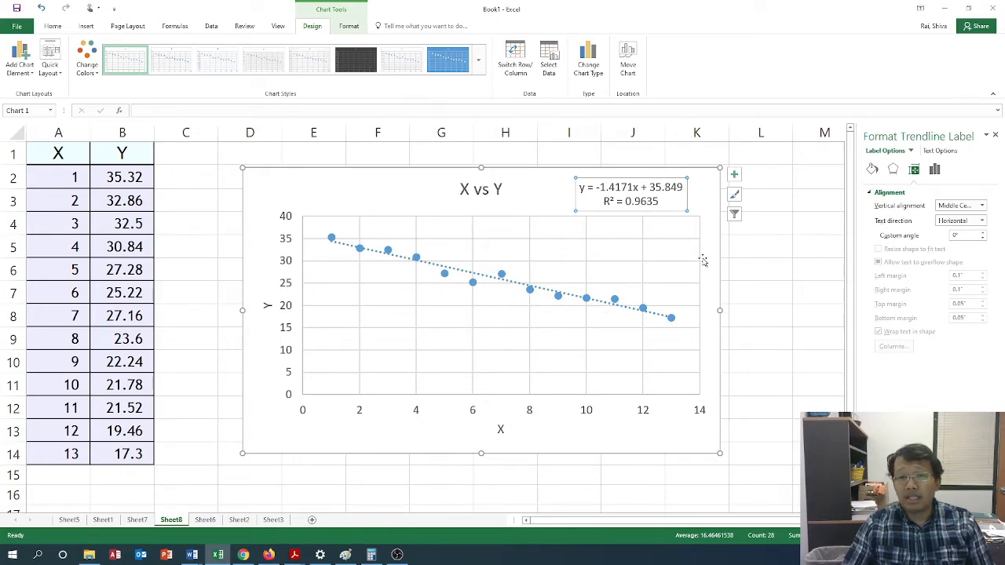
# Format the trendline as a red line with a solid dash type
pyautogui.click(871, 169)
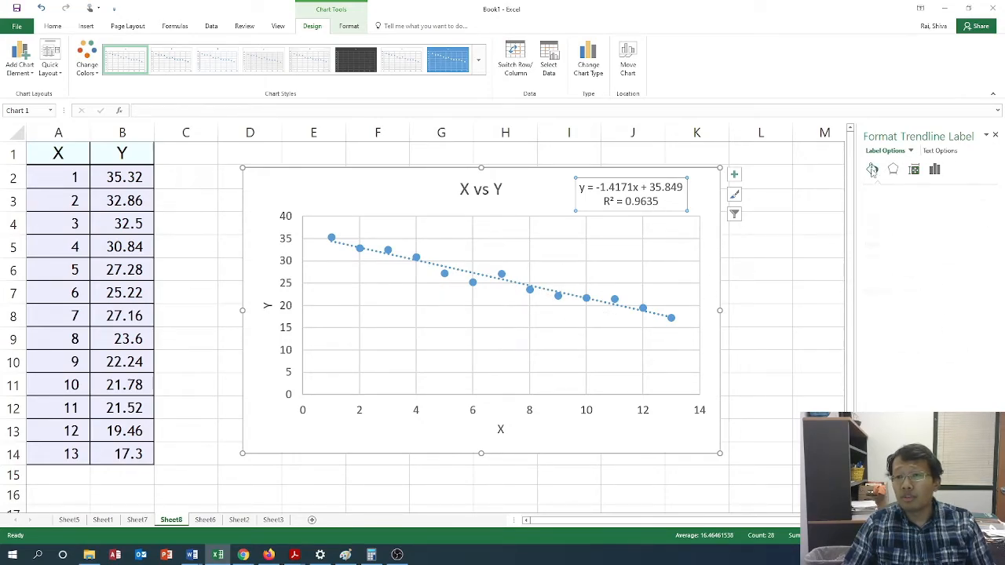
pyautogui.click(489, 277)
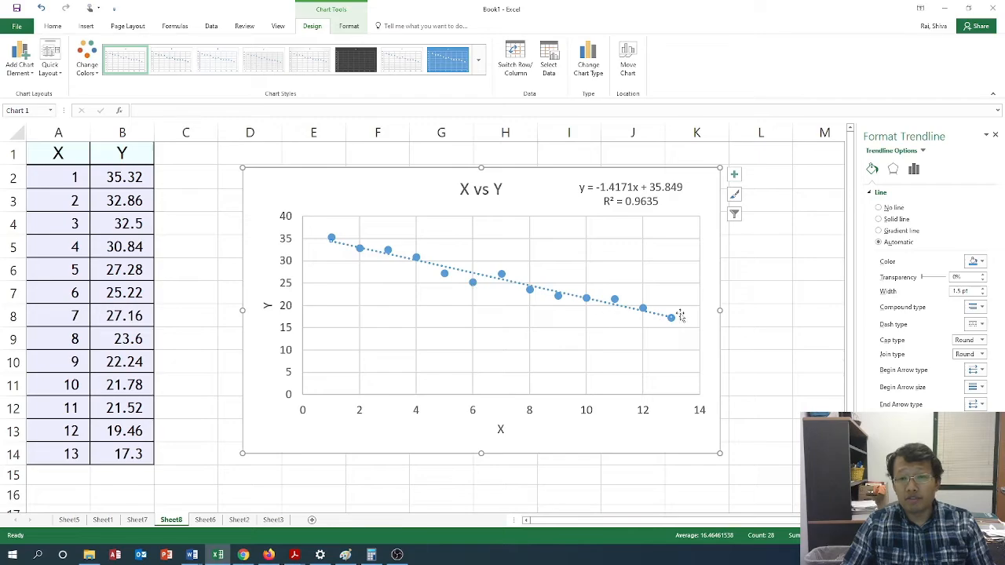
pyautogui.click(974, 261)
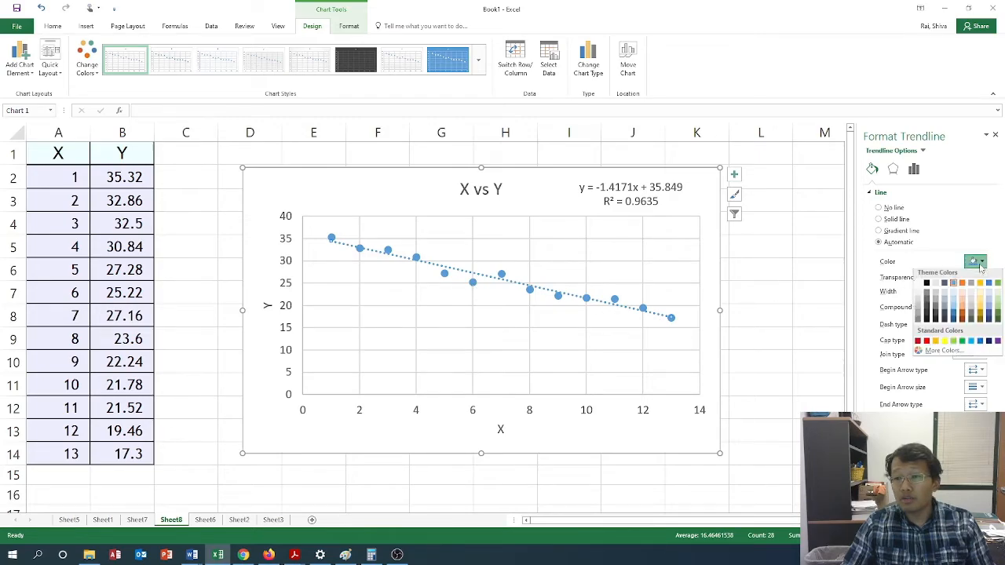
pyautogui.click(923, 343)
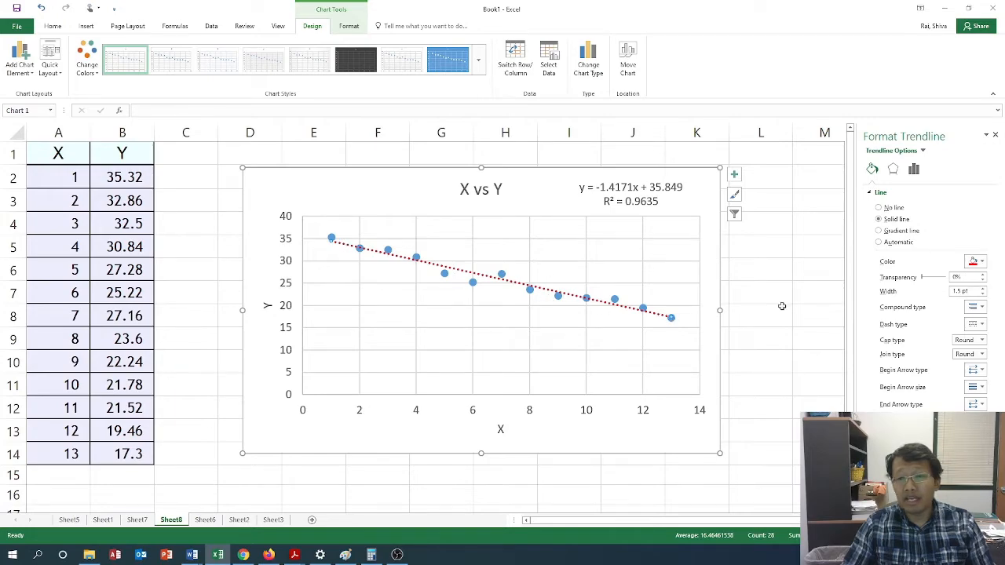
pyautogui.click(979, 325)
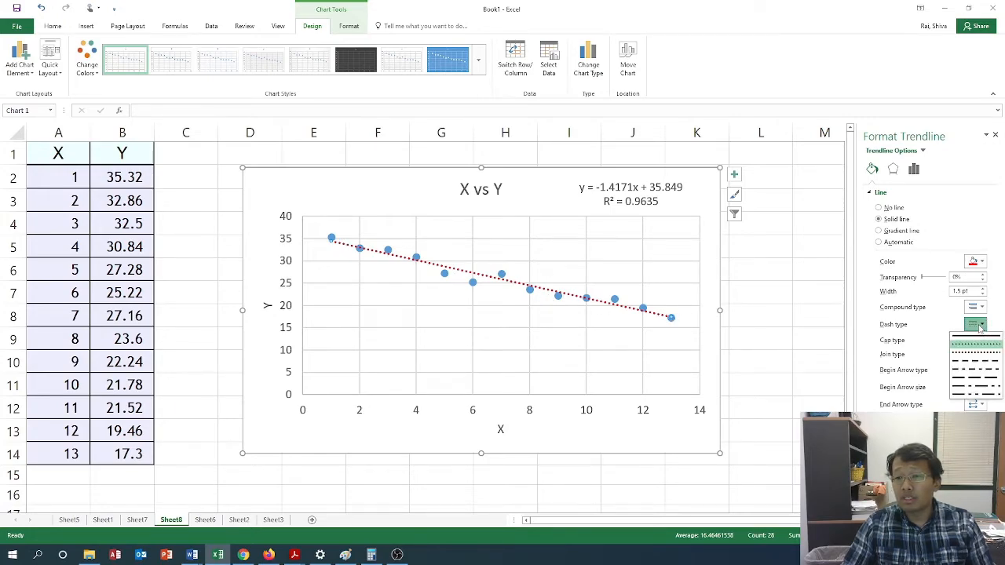
pyautogui.click(977, 338)
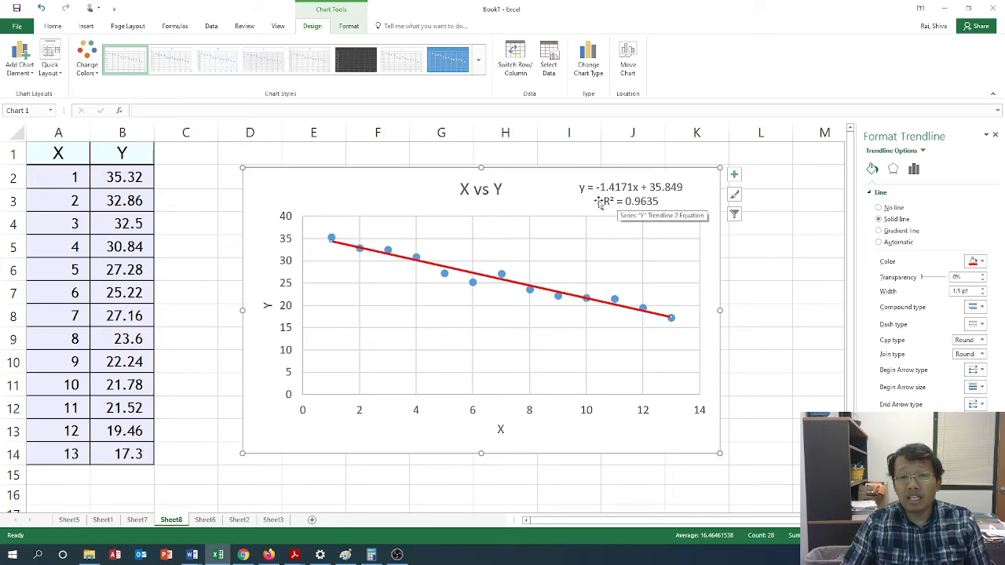
pyautogui.hotkey('alt', 'Tab')
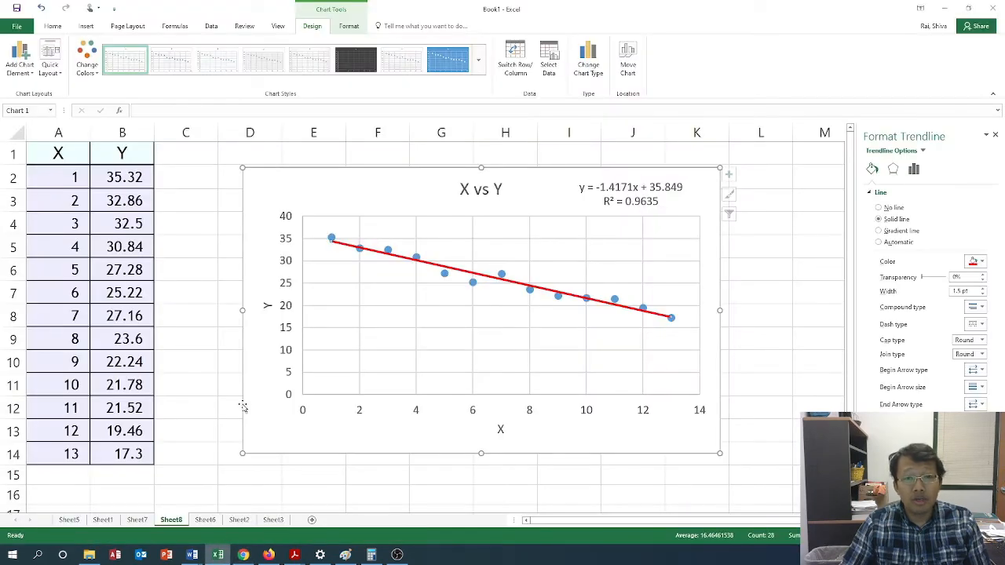
pyautogui.click(218, 556)
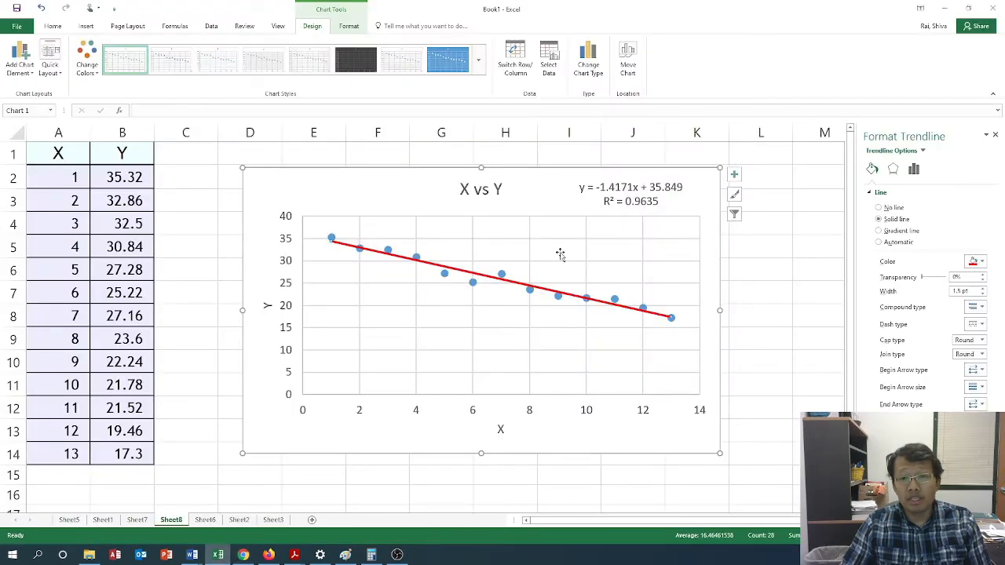